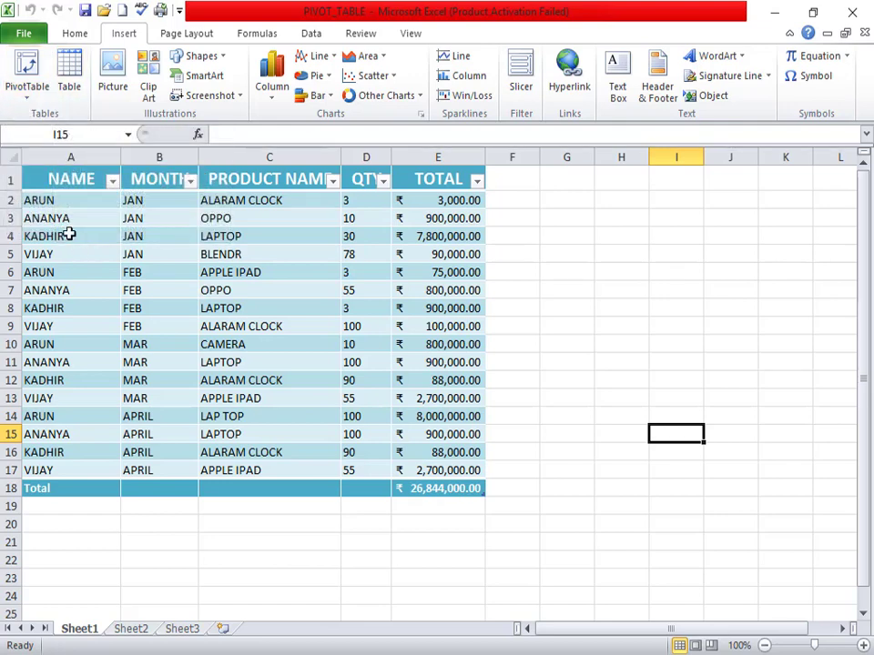
left_click(27, 97)
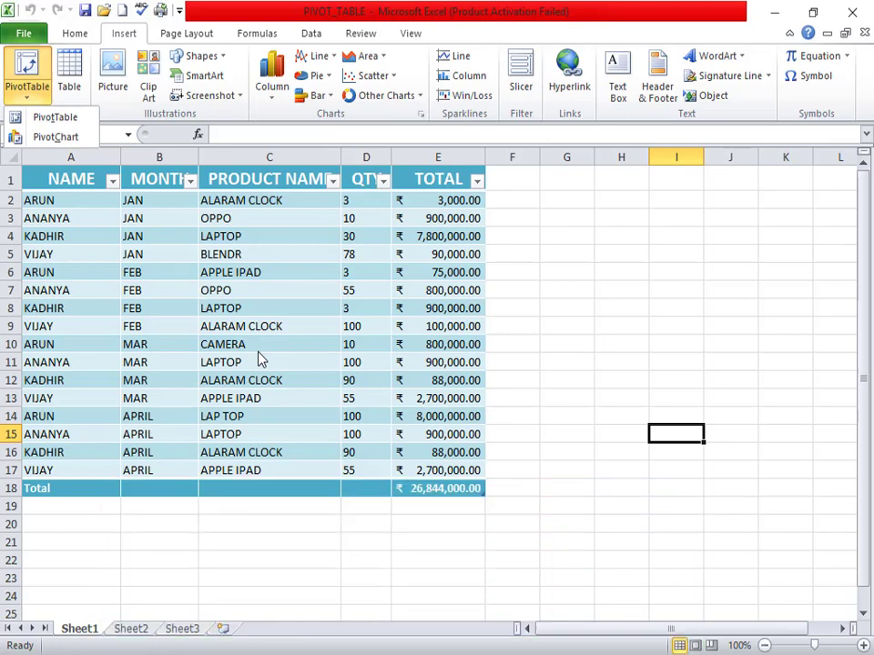
key("Escape")
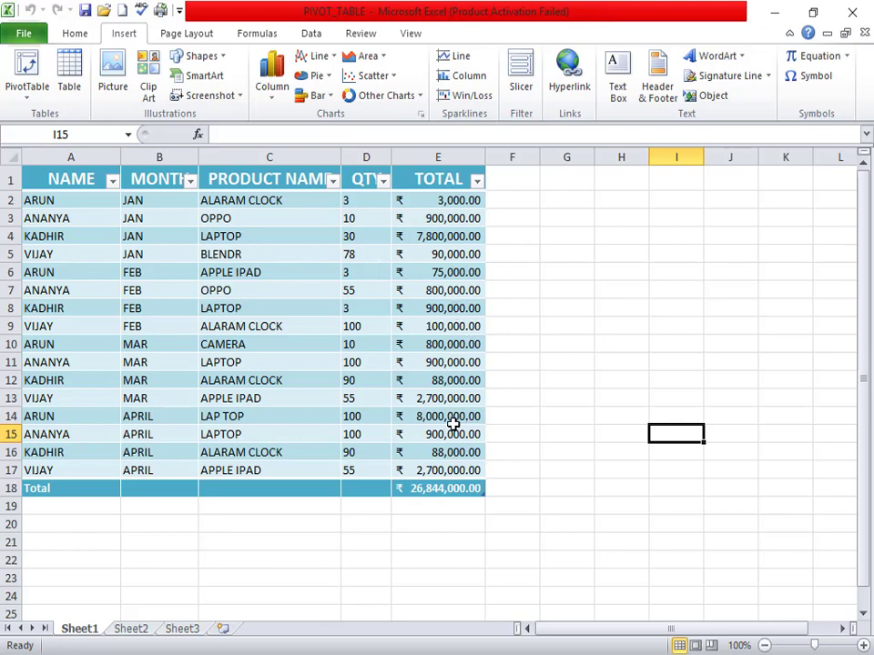
left_click(60, 328)
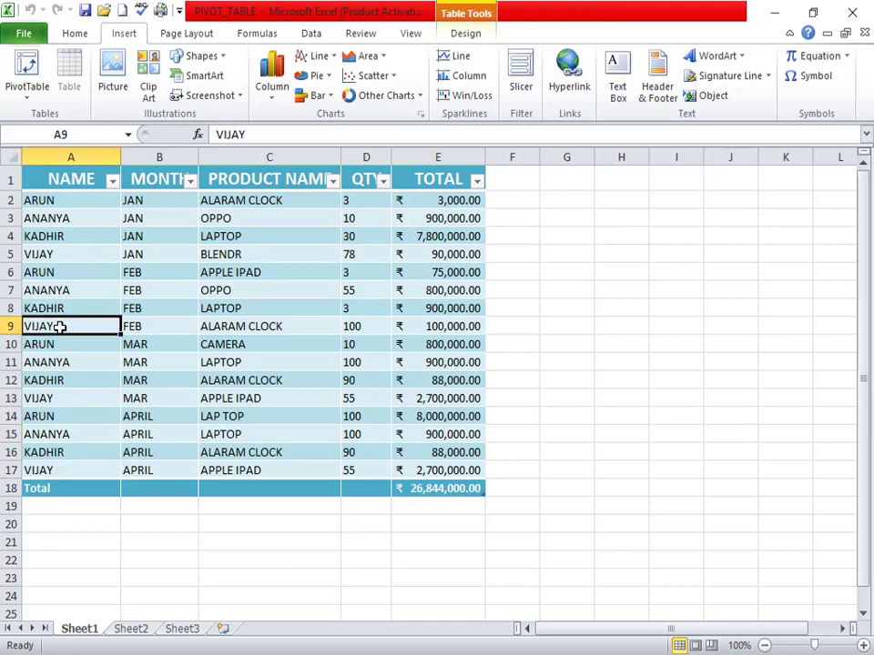
left_click(232, 328)
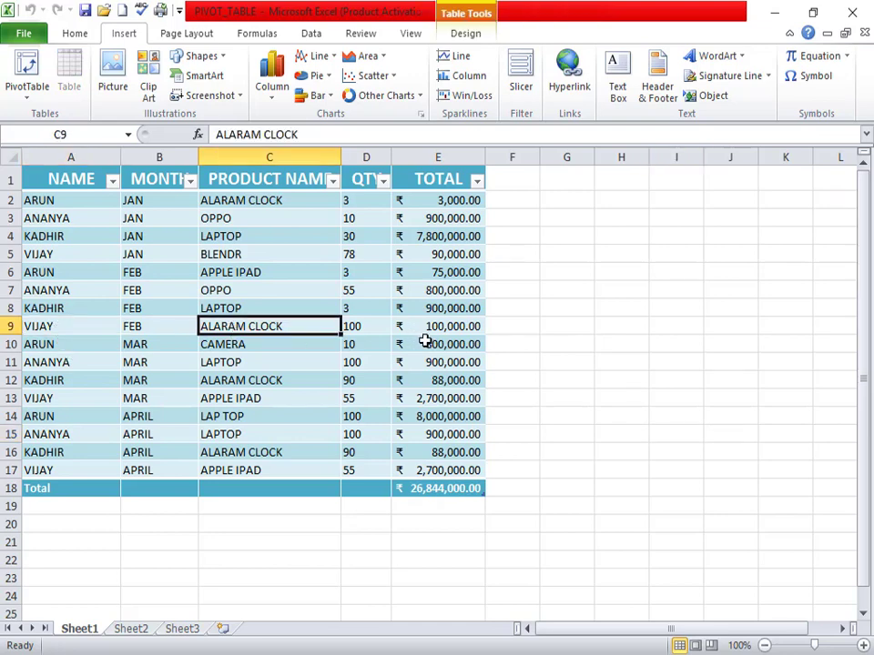
left_click(275, 102)
left_click(551, 371)
Try a 2-D clustered bar chart of the data range A1:E17 and remove the chart again
left_click_drag(472, 465, 39, 182)
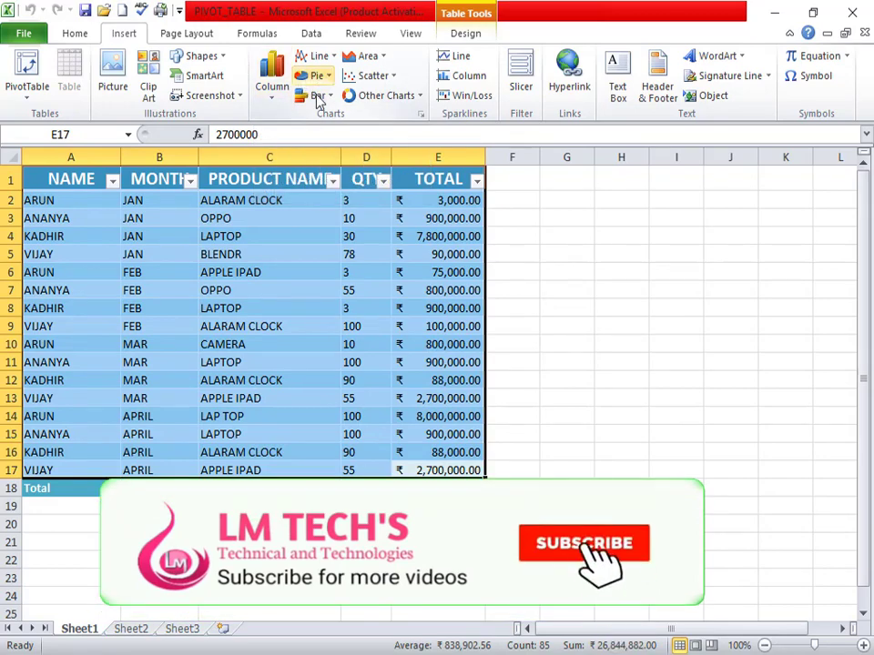
left_click(316, 95)
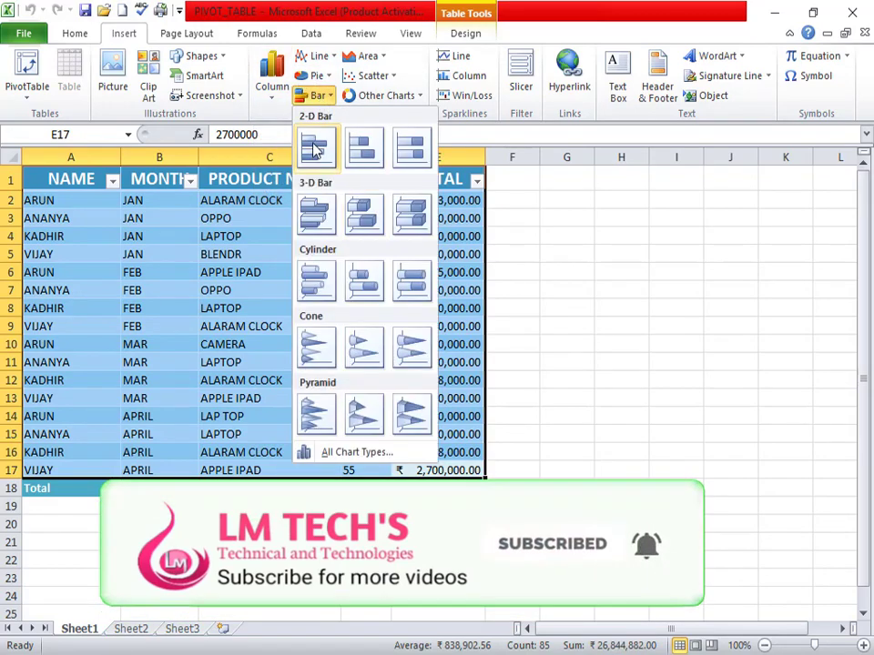
left_click(314, 147)
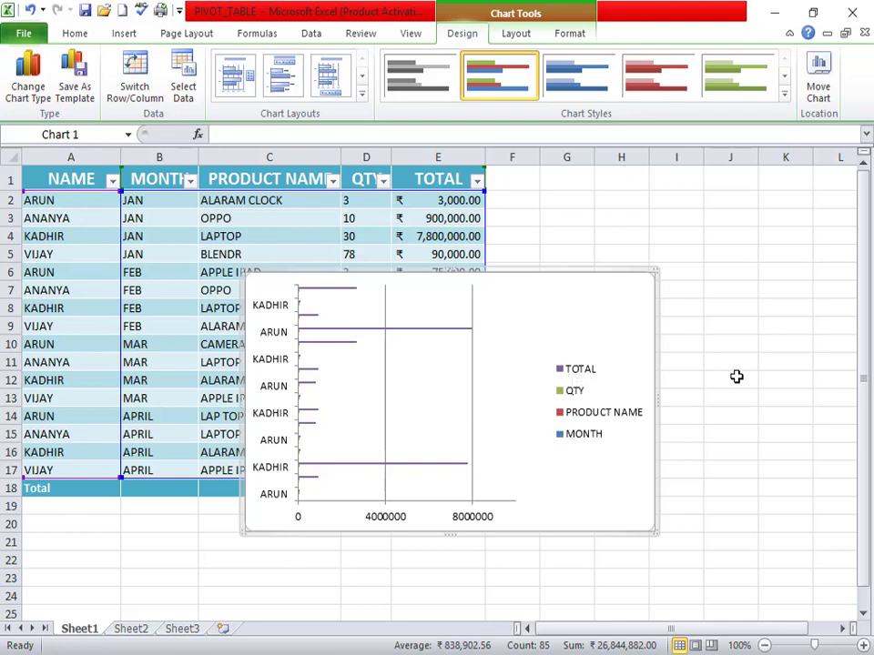
key("Delete")
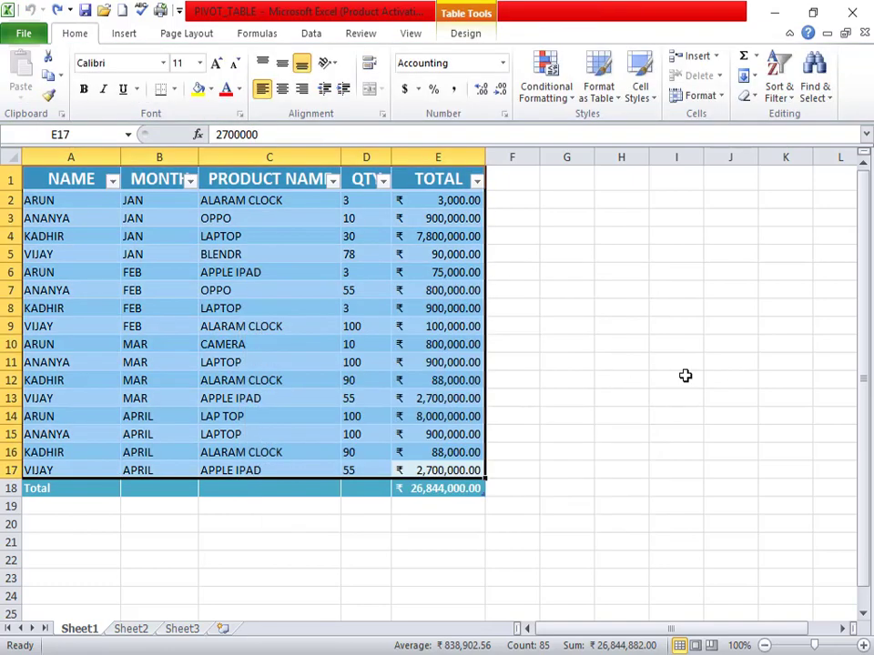
left_click(686, 376)
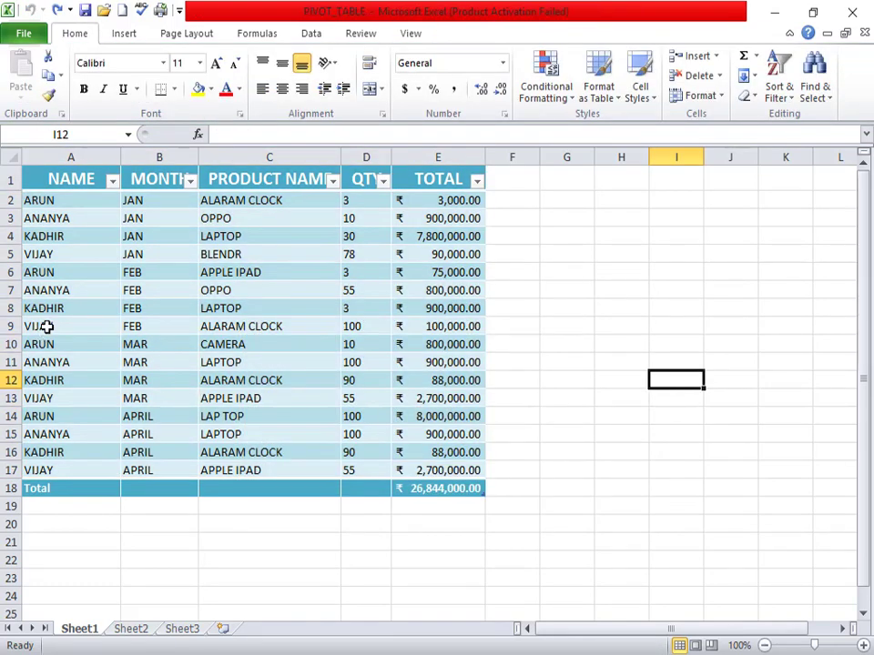
Try a 2-D stacked column chart of row 9 (A9:E9) and undo its insertion
left_click_drag(43, 326, 434, 331)
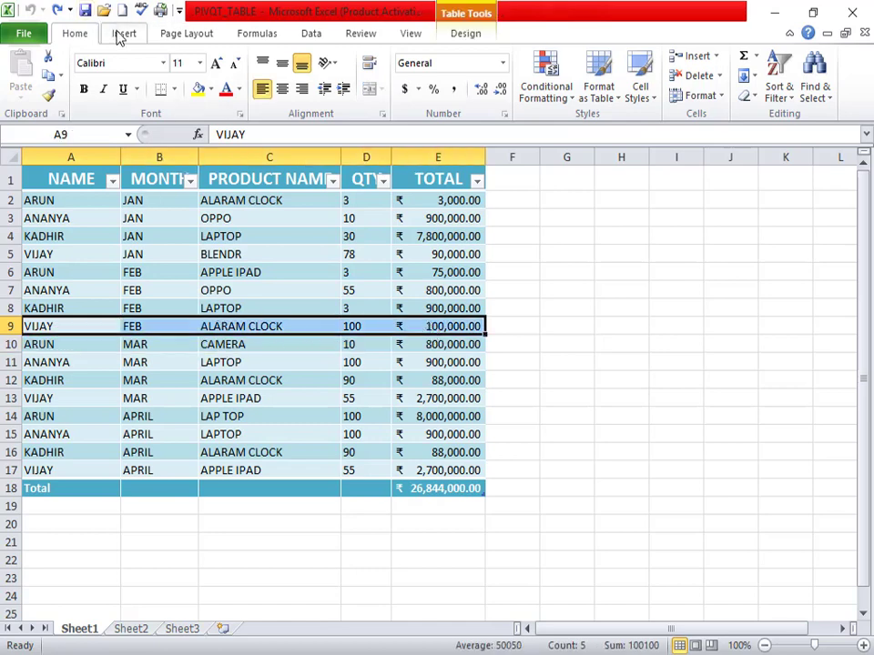
left_click(121, 33)
left_click(272, 80)
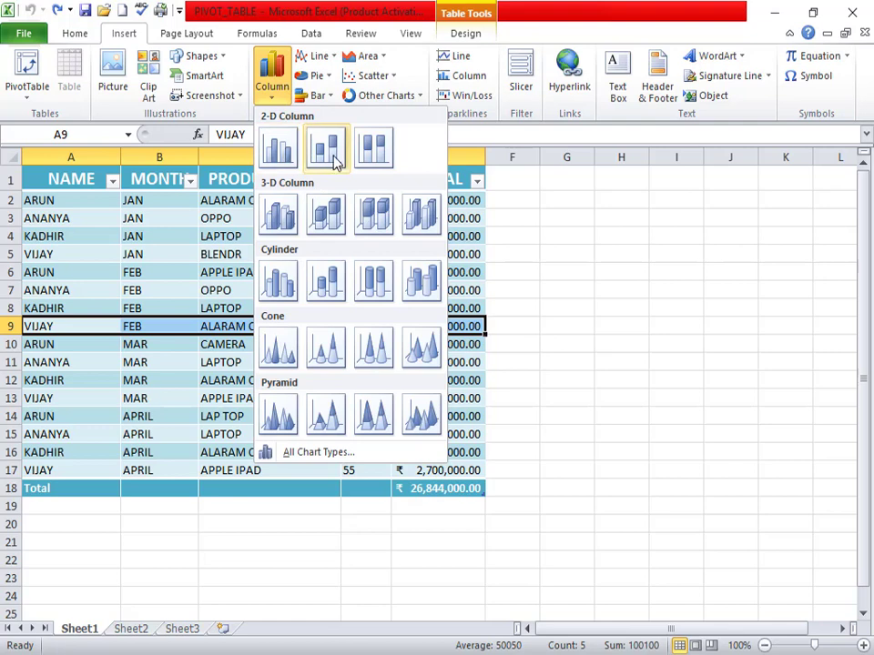
left_click(330, 151)
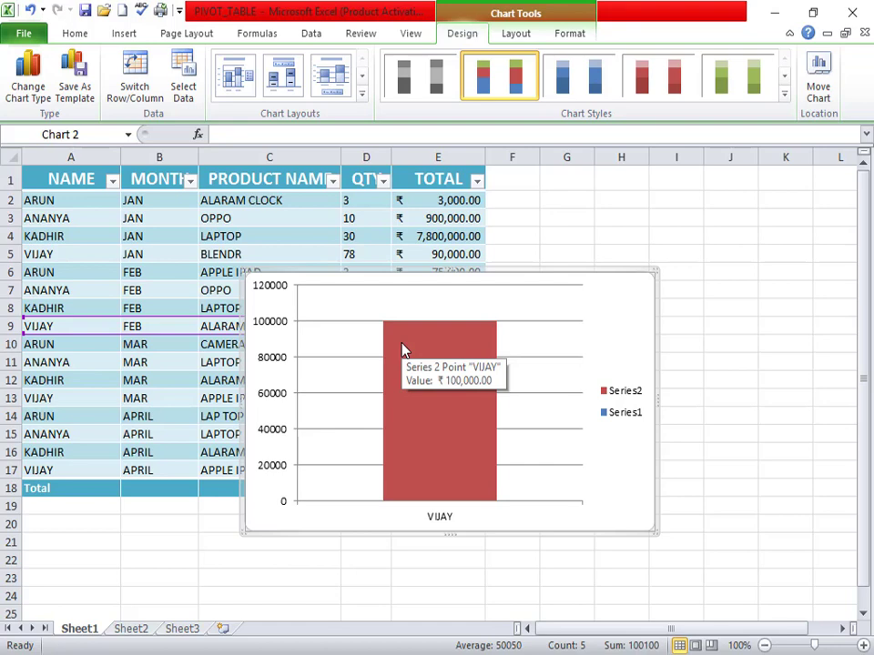
key("ctrl+z")
left_click(114, 36)
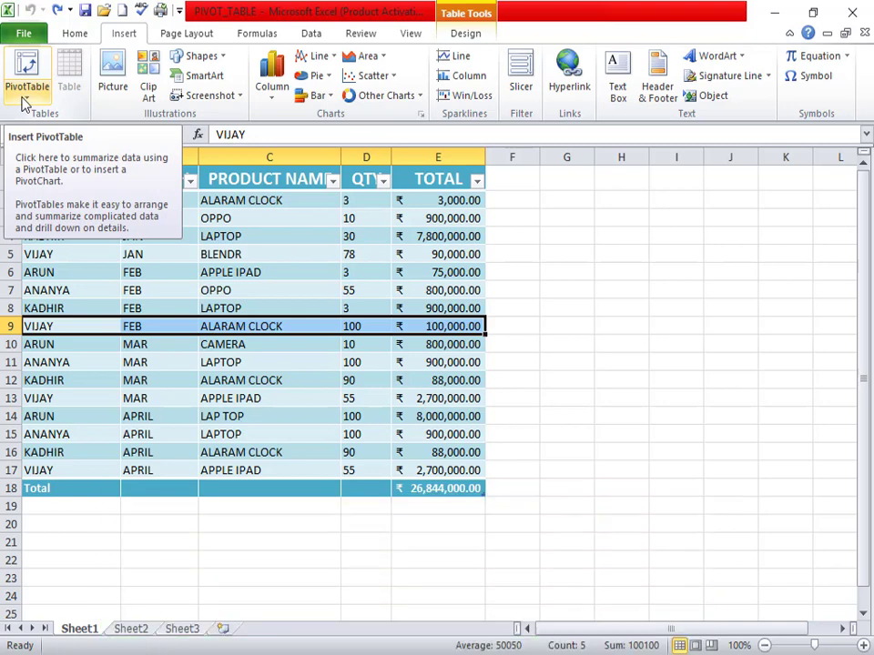
left_click(614, 490)
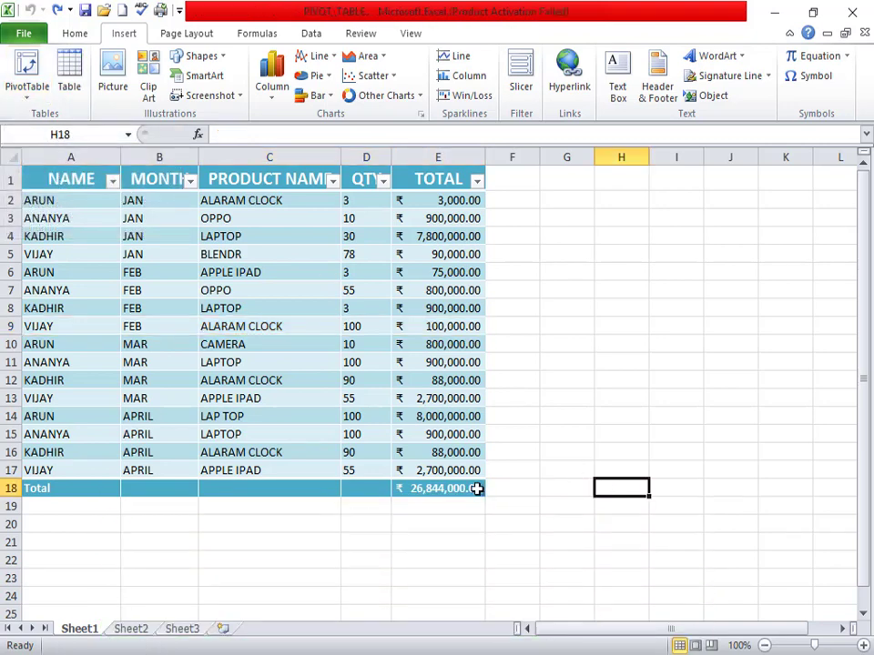
Create a PivotTable with a PivotChart on a new worksheet, using the employee table as the source data
left_click_drag(475, 490, 168, 338)
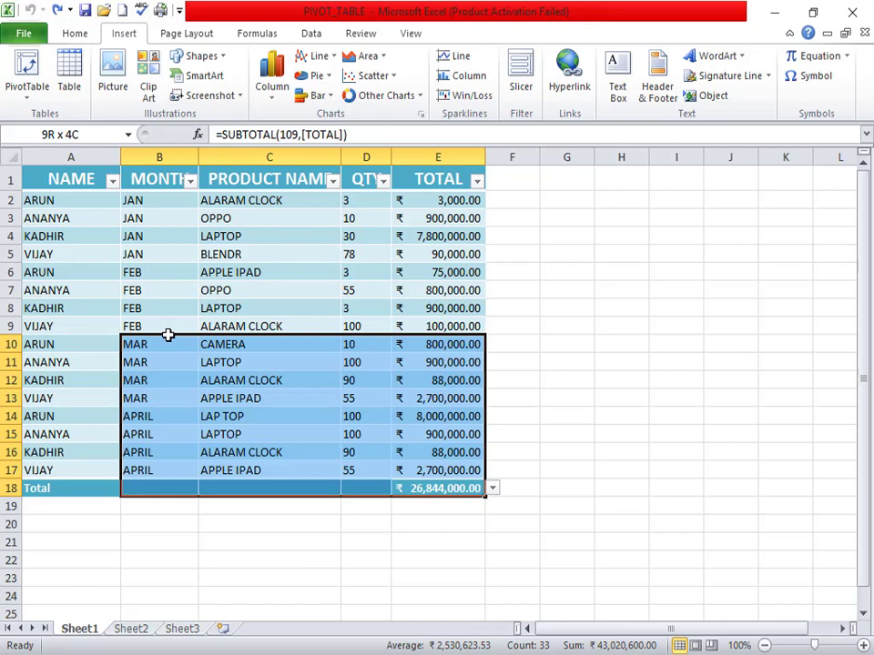
left_click_drag(168, 336, 5, 179)
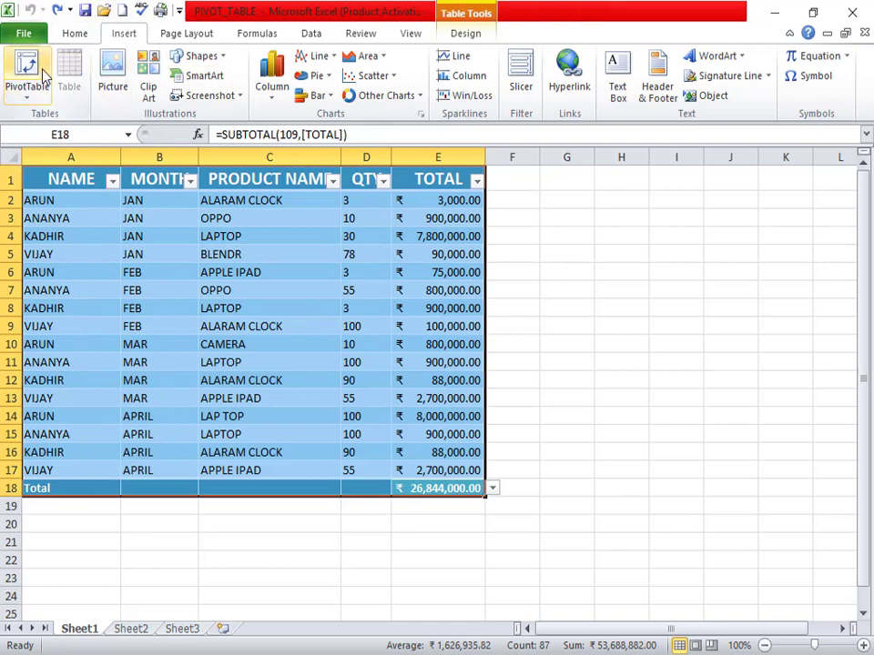
left_click(30, 105)
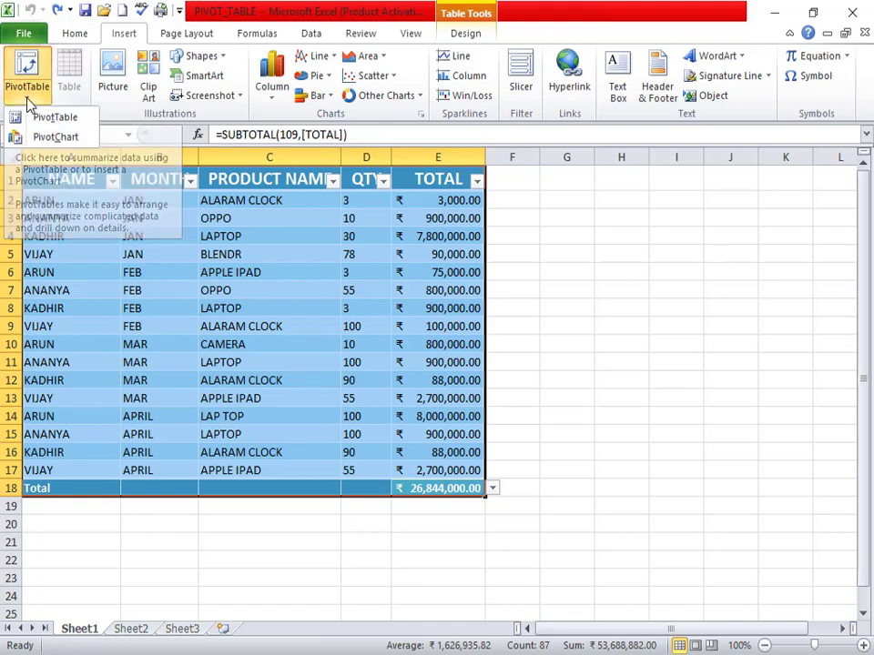
left_click(42, 143)
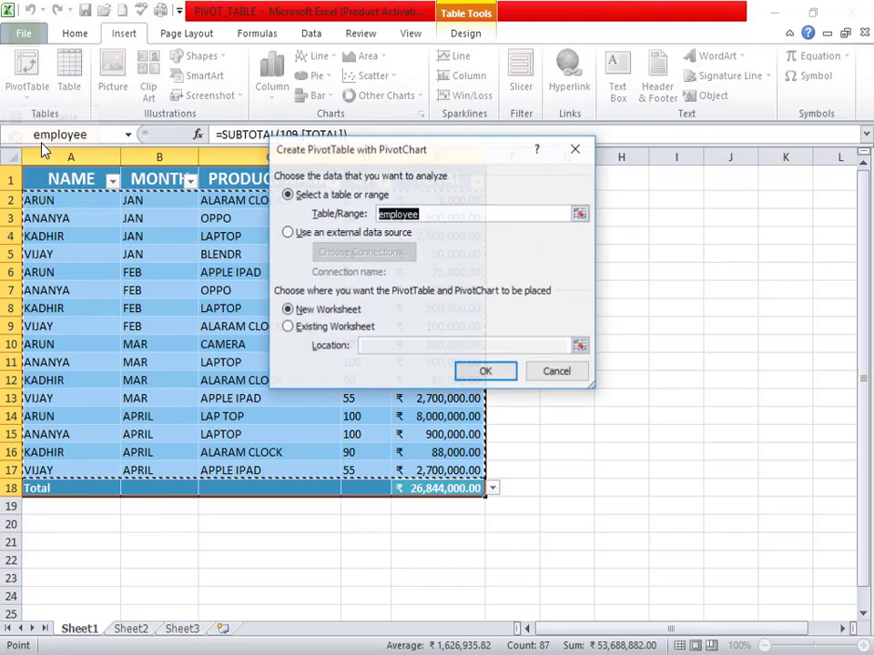
left_click_drag(443, 155, 420, 192)
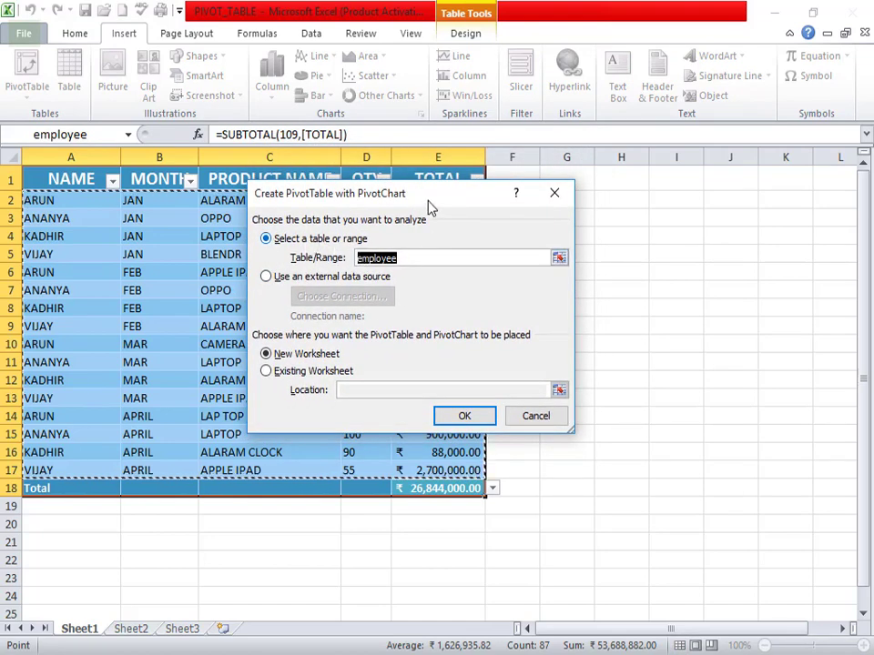
left_click_drag(429, 205, 457, 296)
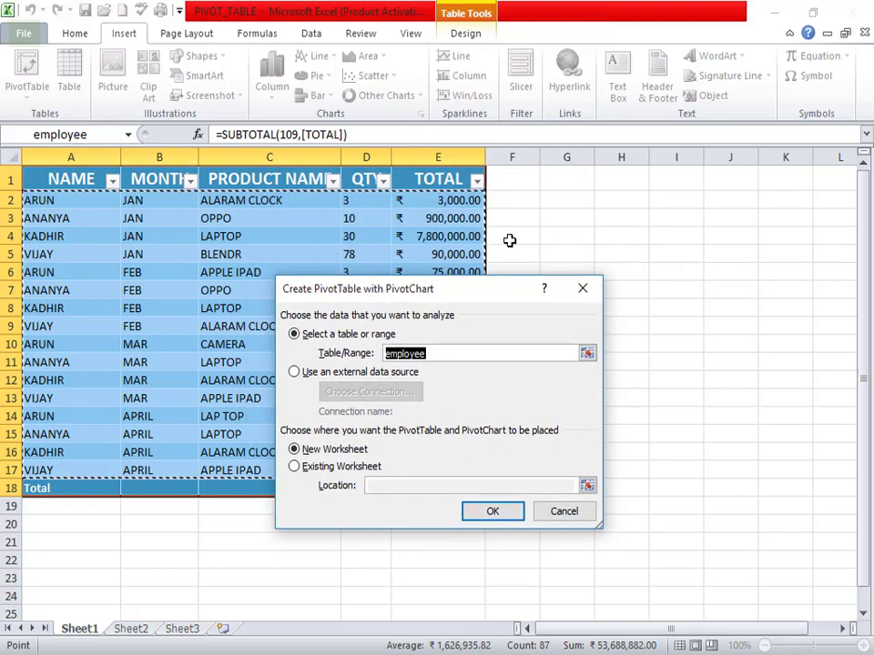
left_click(587, 353)
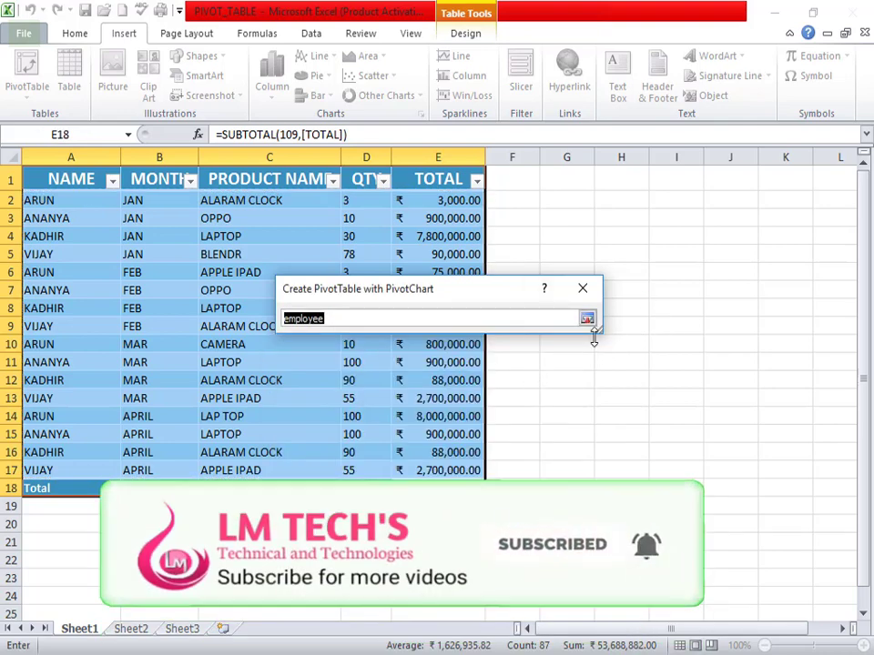
left_click(587, 320)
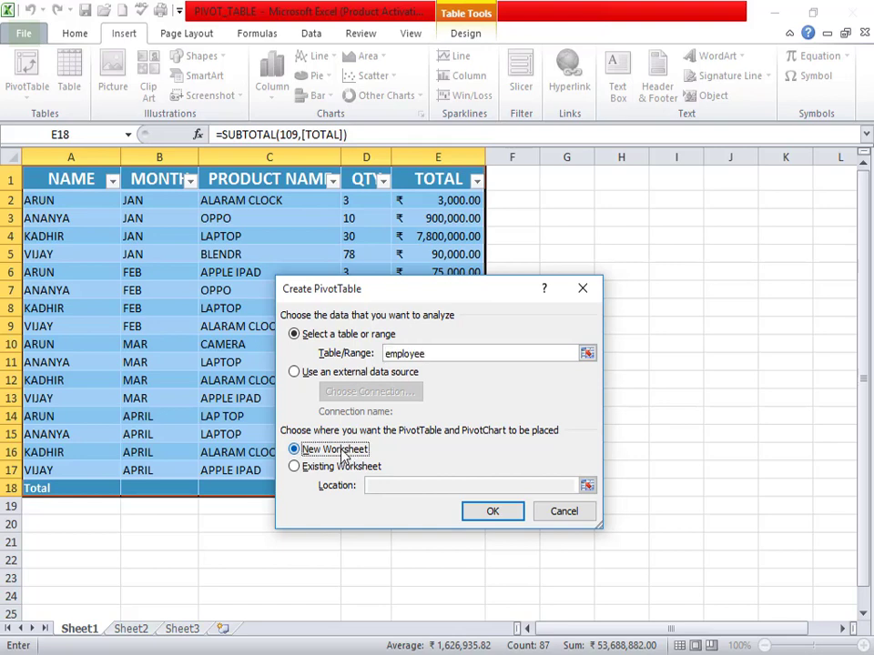
left_click(497, 517)
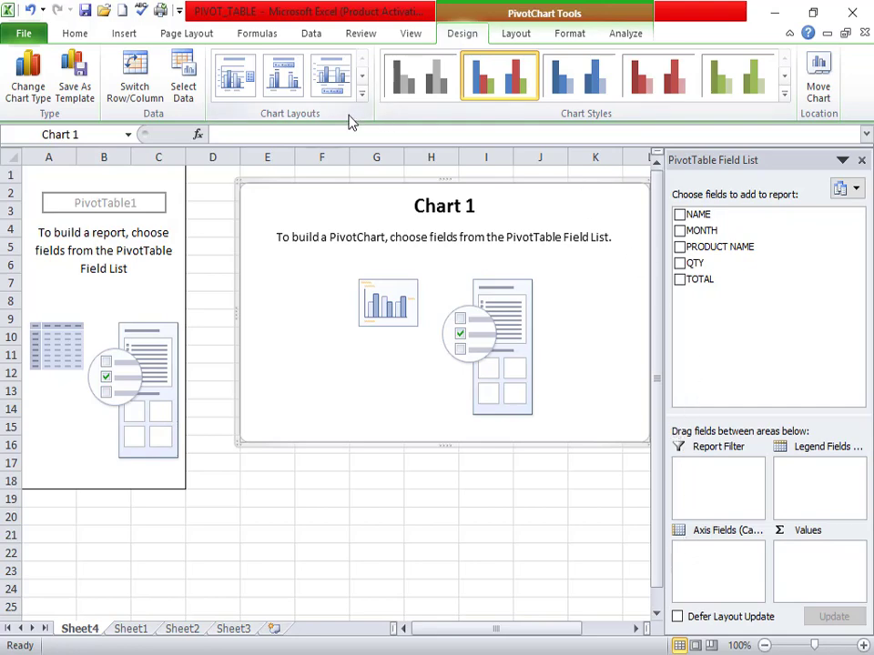
Examine the design, layout and format options available for the empty PivotChart
left_click(516, 40)
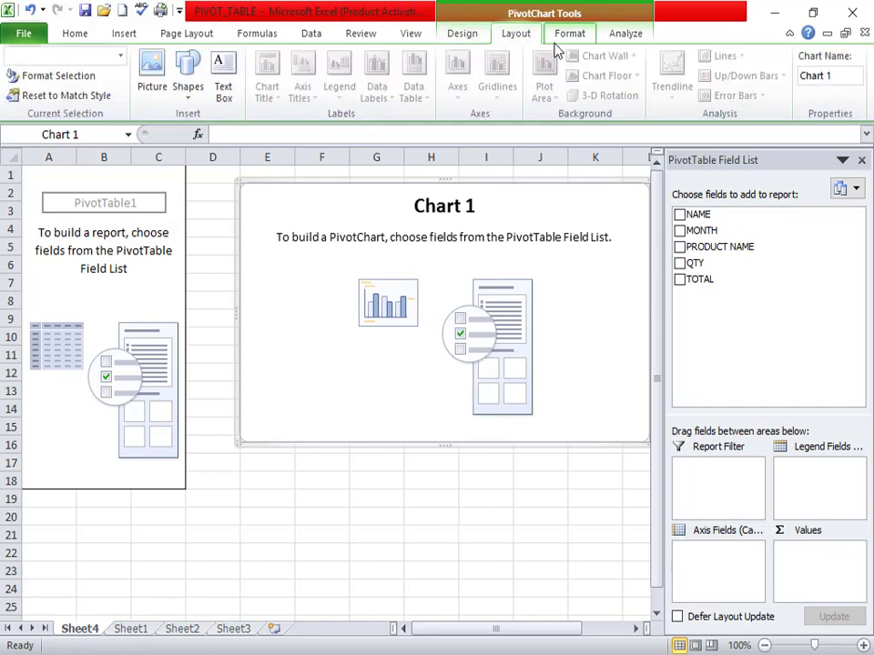
left_click(557, 38)
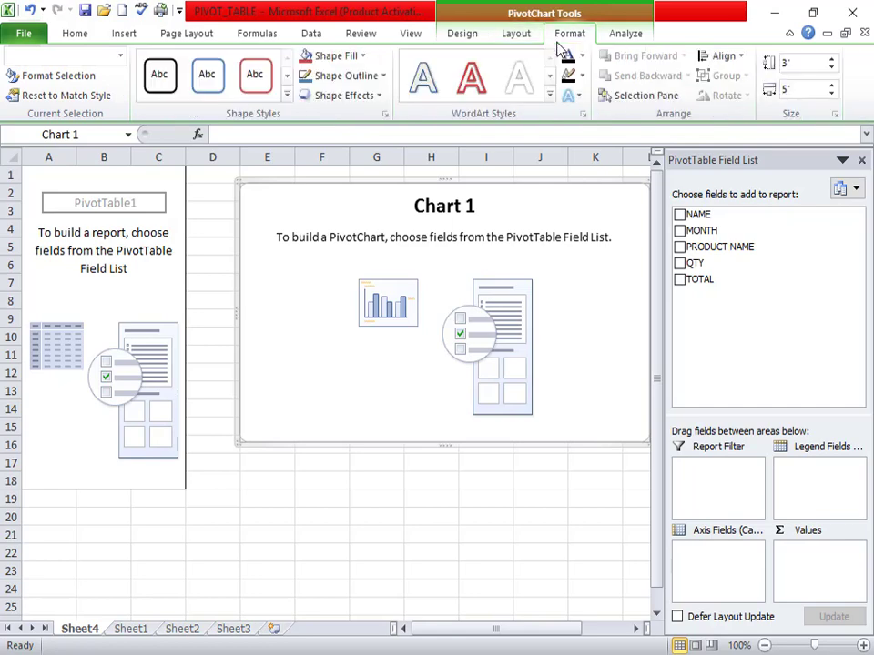
left_click(466, 34)
left_click(531, 40)
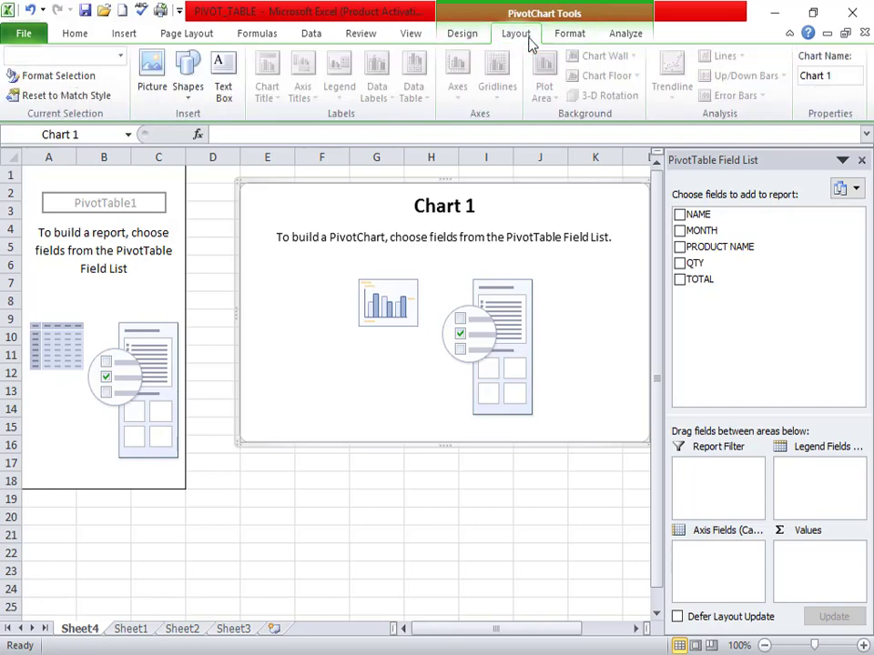
left_click(571, 37)
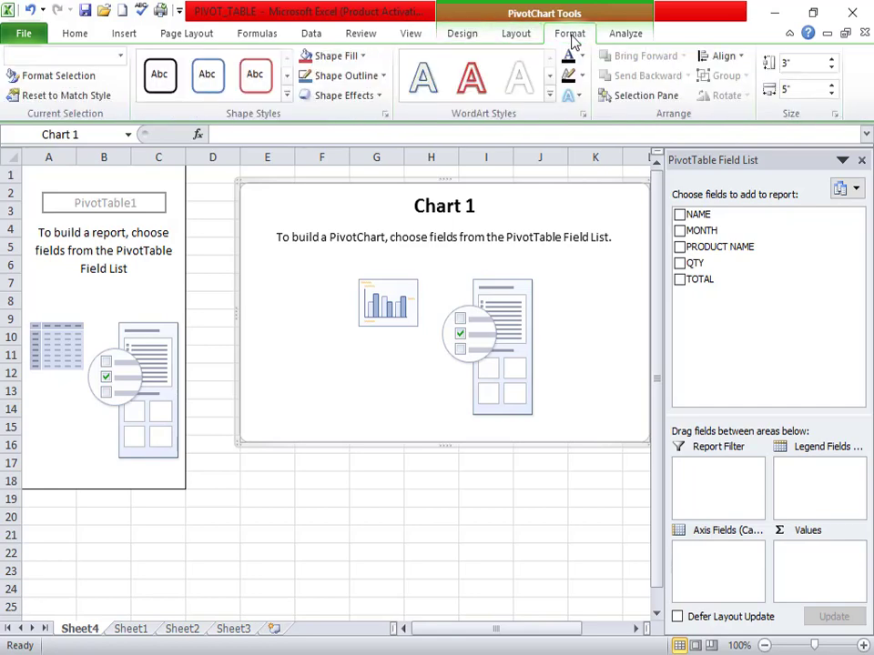
left_click(466, 38)
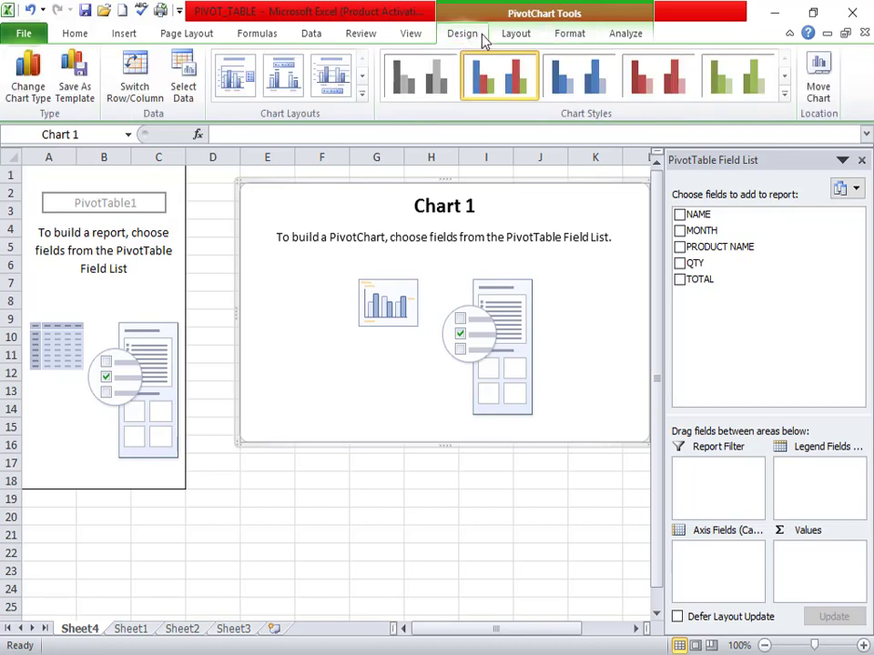
left_click(521, 44)
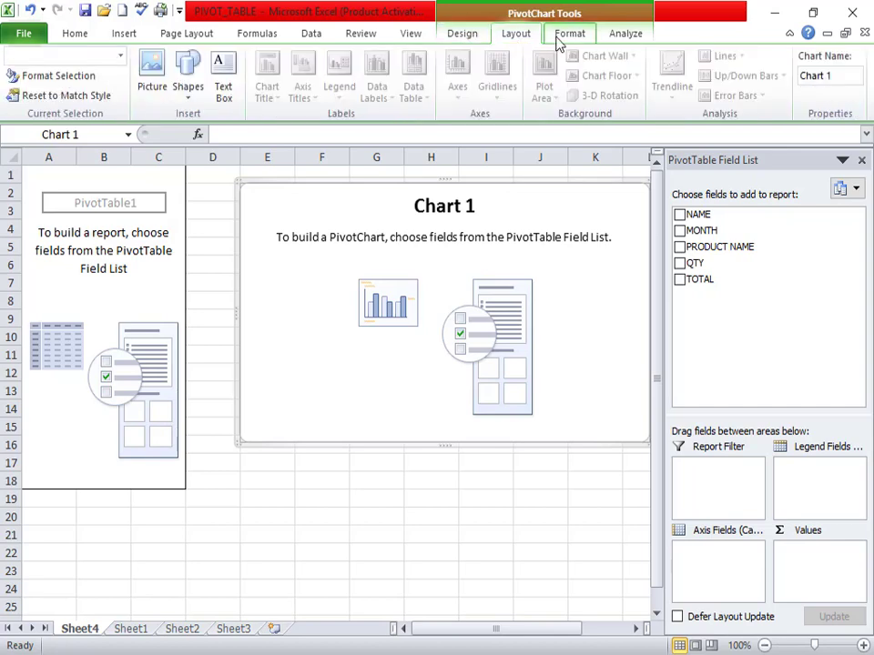
left_click(557, 39)
left_click(524, 35)
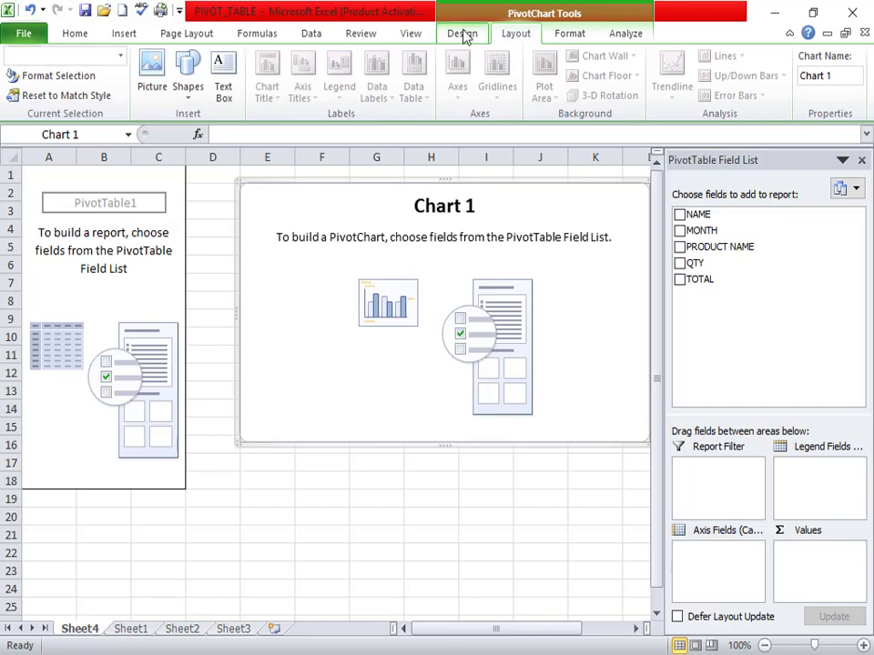
left_click(466, 35)
left_click(517, 36)
left_click(464, 35)
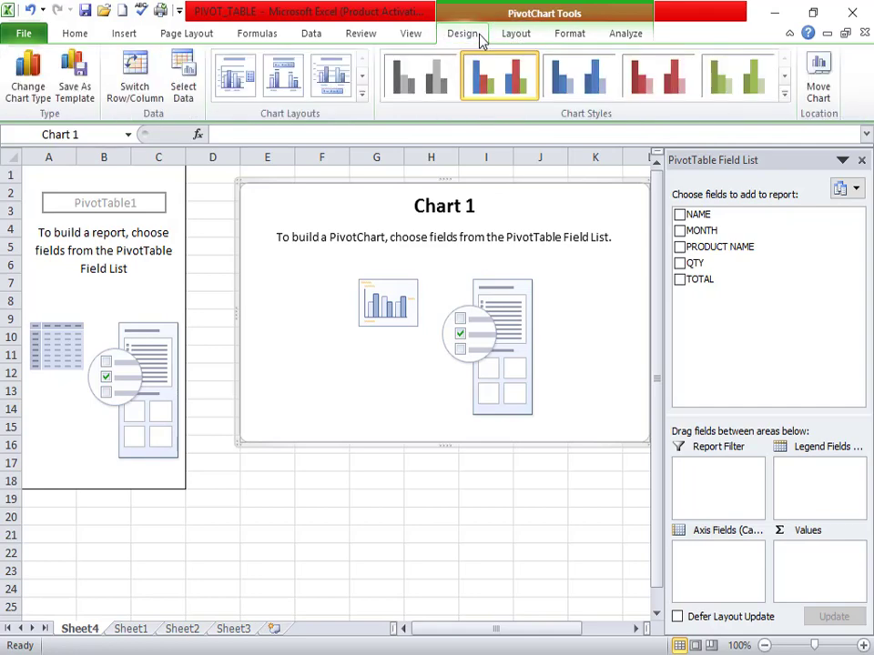
left_click(516, 36)
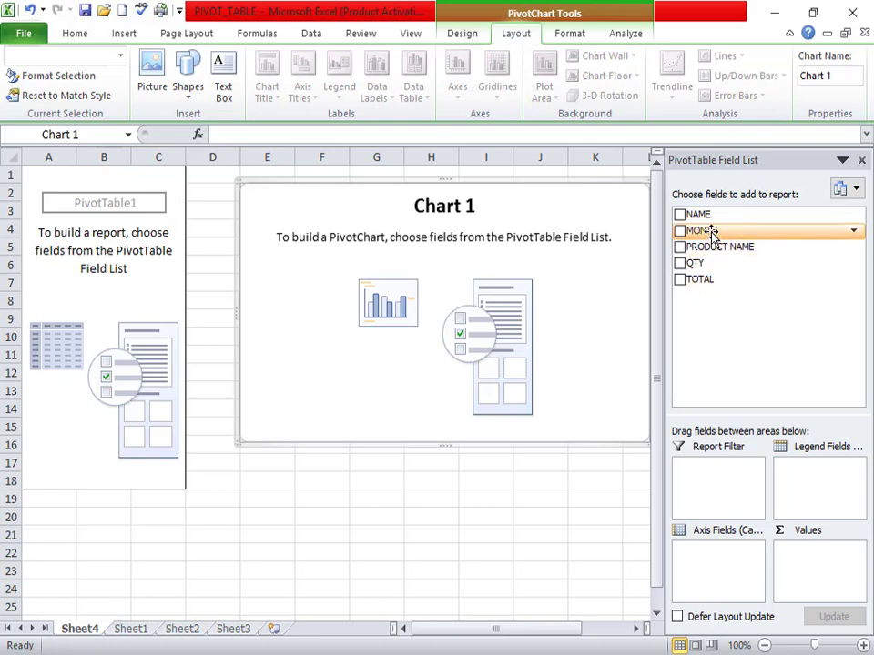
Add MONTH to the PivotChart's axis fields and TOTAL to its values
left_click_drag(708, 231, 699, 558)
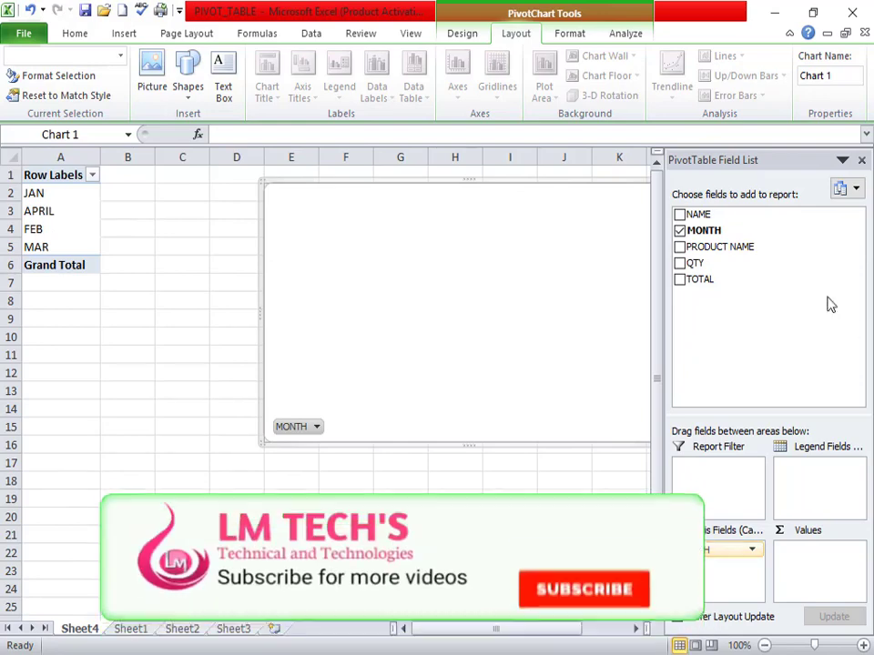
left_click_drag(703, 281, 797, 562)
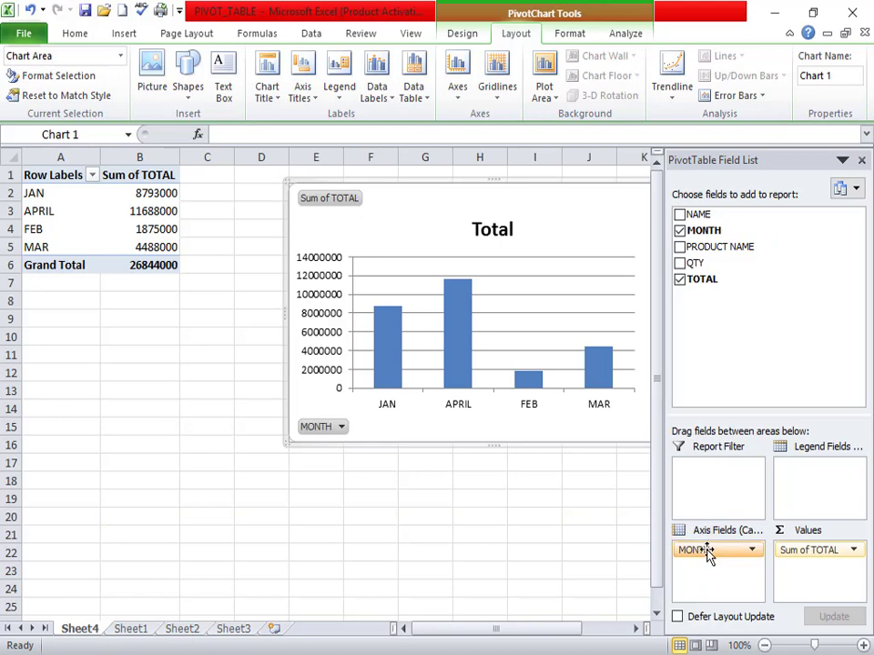
Replace MONTH with NAME in the PivotChart's axis fields and nest MONTH below it
left_click_drag(708, 552, 742, 384)
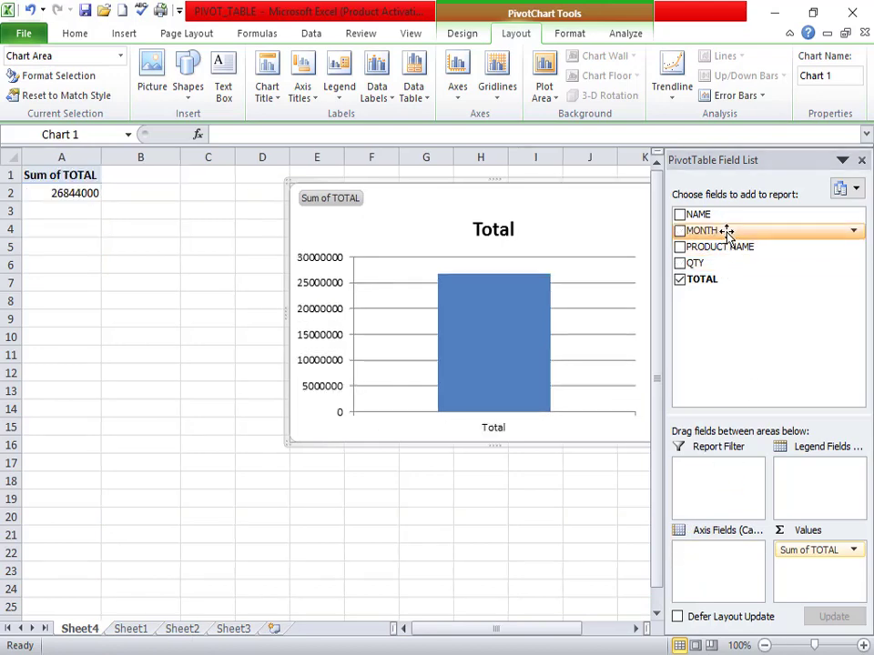
left_click_drag(693, 215, 712, 556)
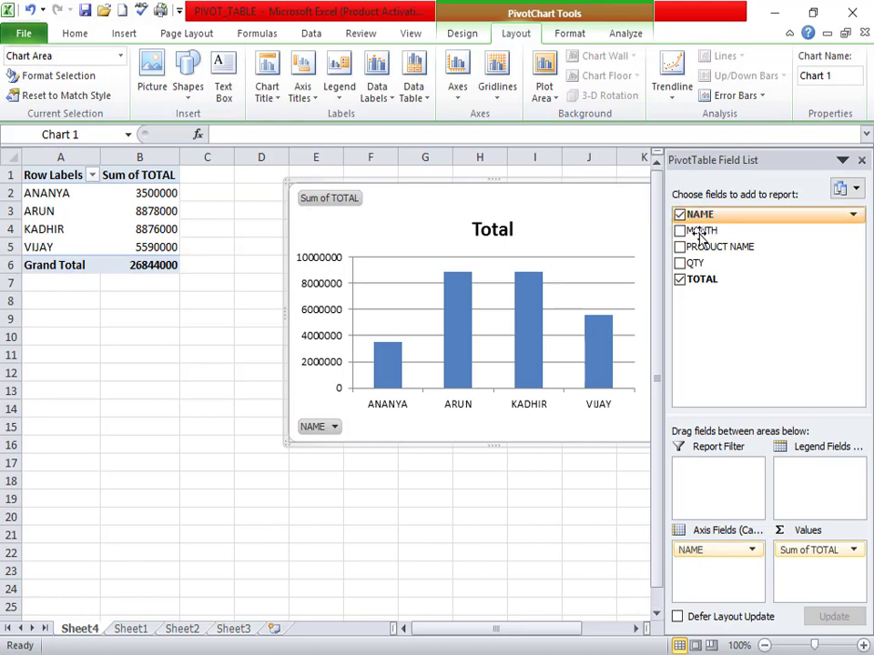
left_click_drag(705, 230, 706, 587)
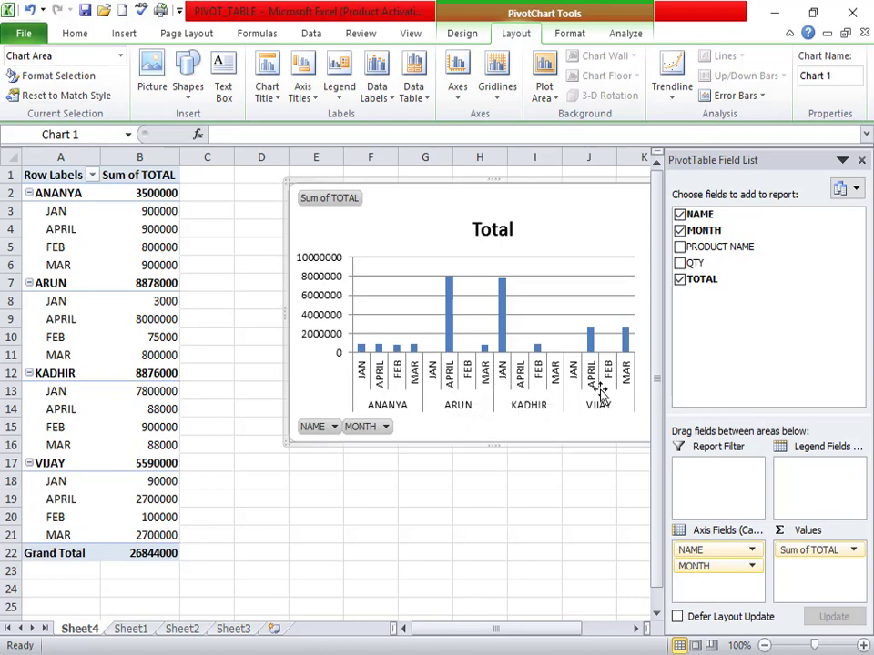
Move MONTH from the axis fields to the report filter and shift the PivotChart slightly closer to the PivotTable
left_click_drag(696, 566, 692, 490)
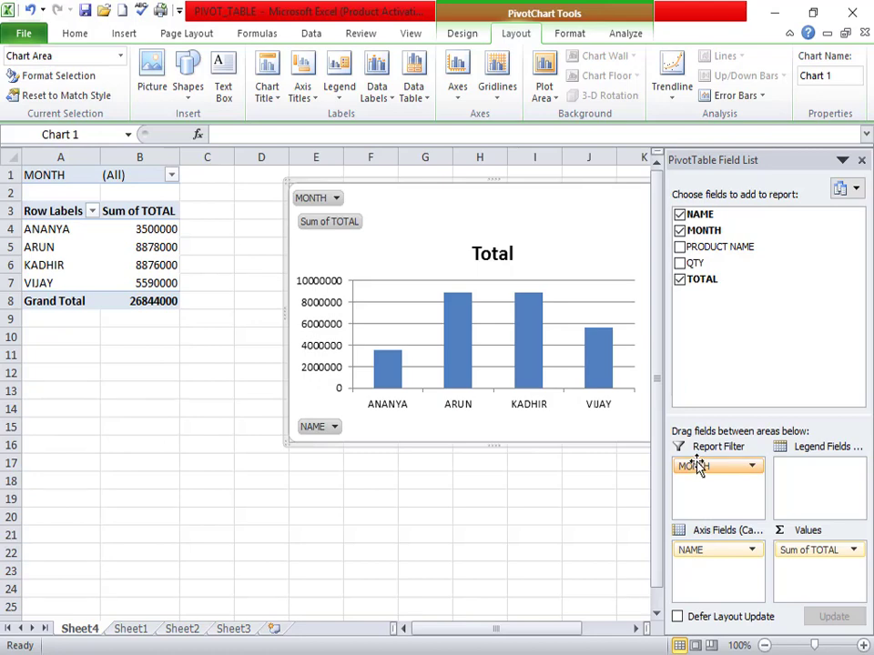
left_click(697, 466)
left_click(694, 468)
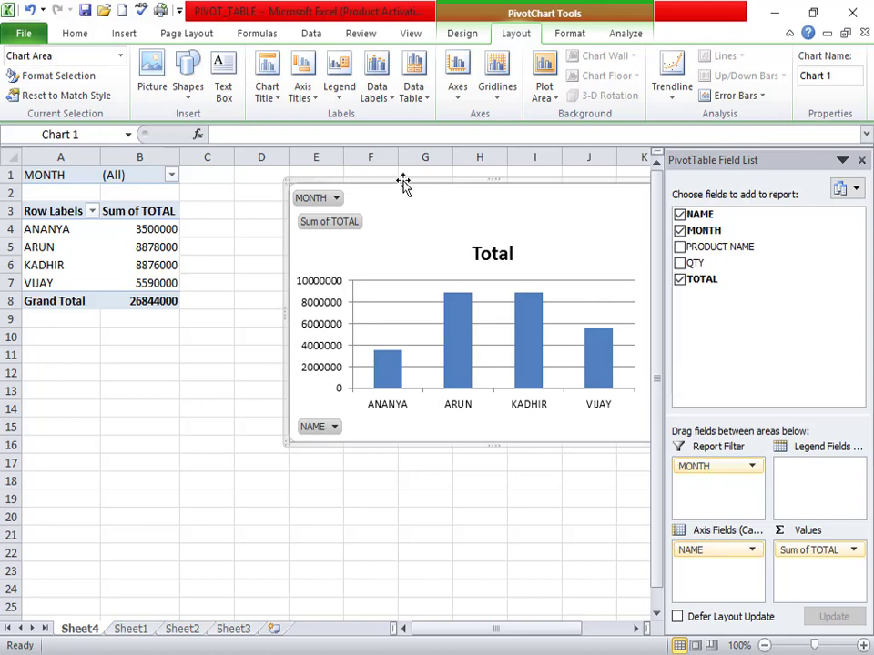
left_click_drag(497, 214, 456, 221)
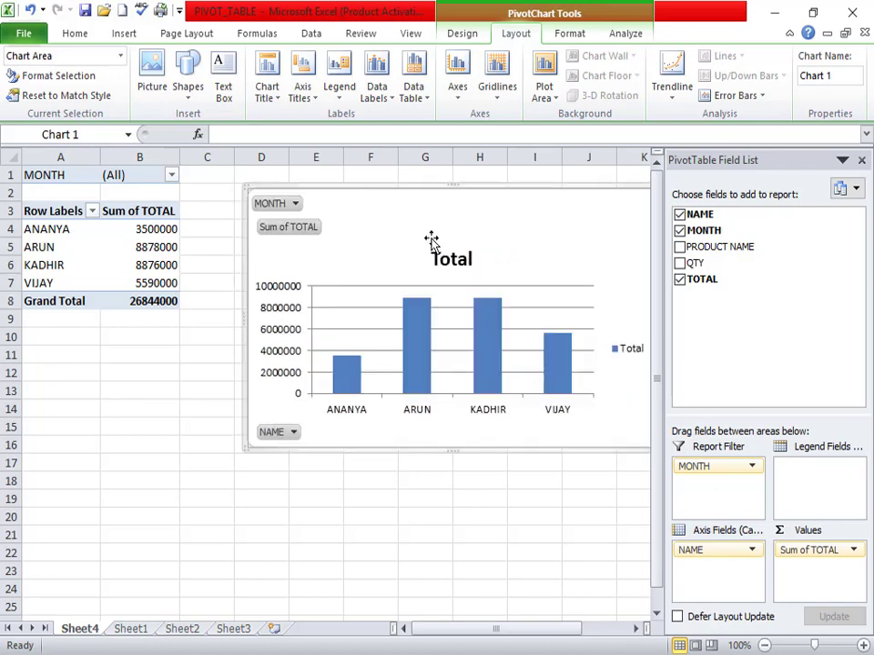
left_click(294, 433)
key("Escape")
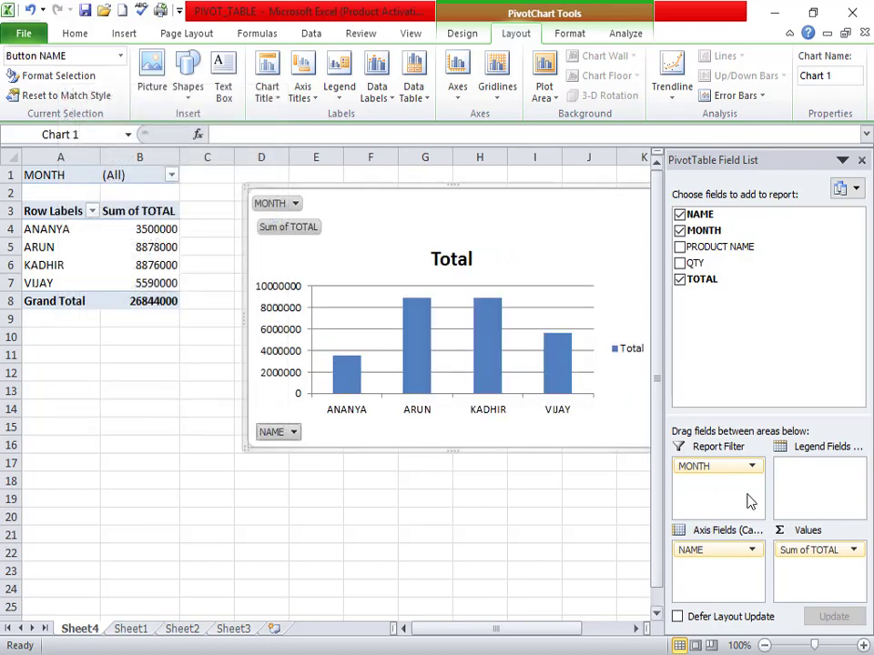
left_click_drag(728, 466, 742, 489)
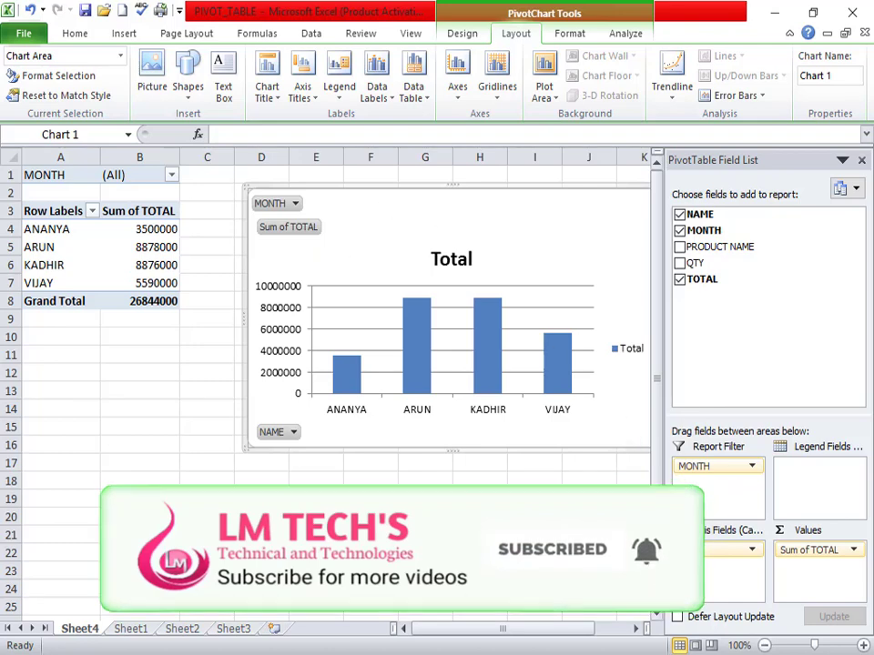
Filter the PivotChart by MONTH with multiple selection enabled, keeping only FEB
left_click(295, 204)
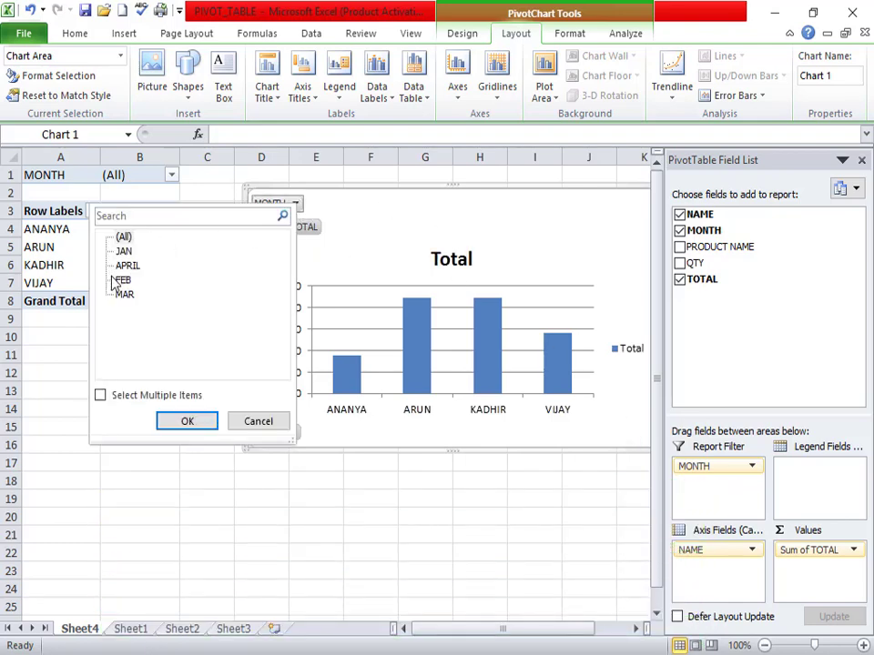
left_click(100, 397)
left_click(100, 397)
left_click(101, 397)
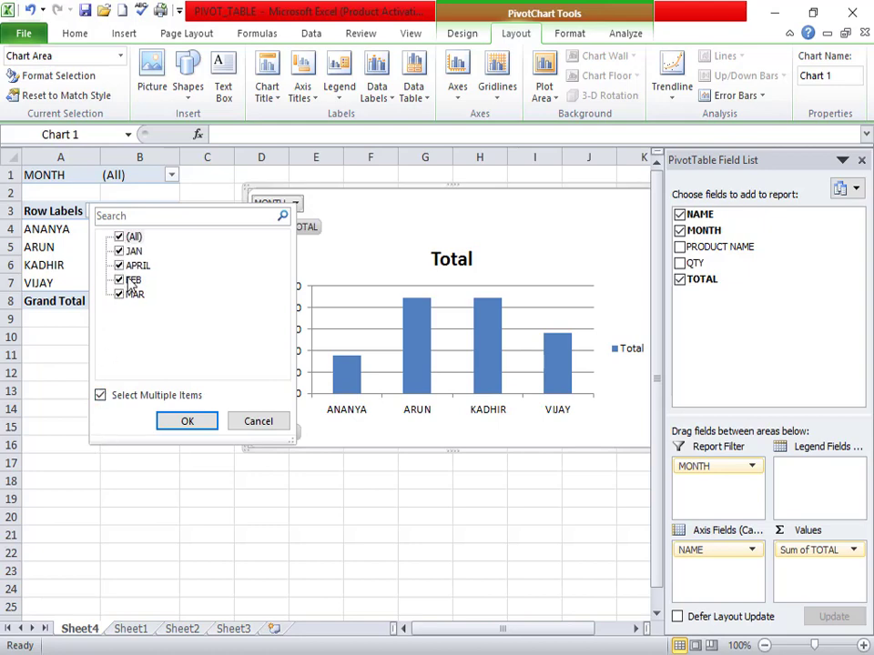
left_click(101, 397)
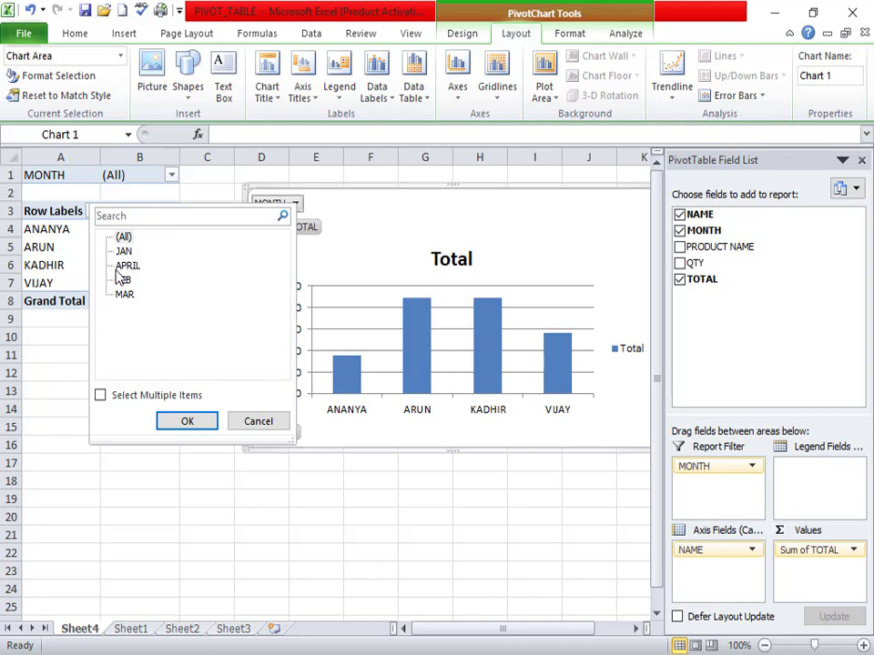
left_click(120, 267)
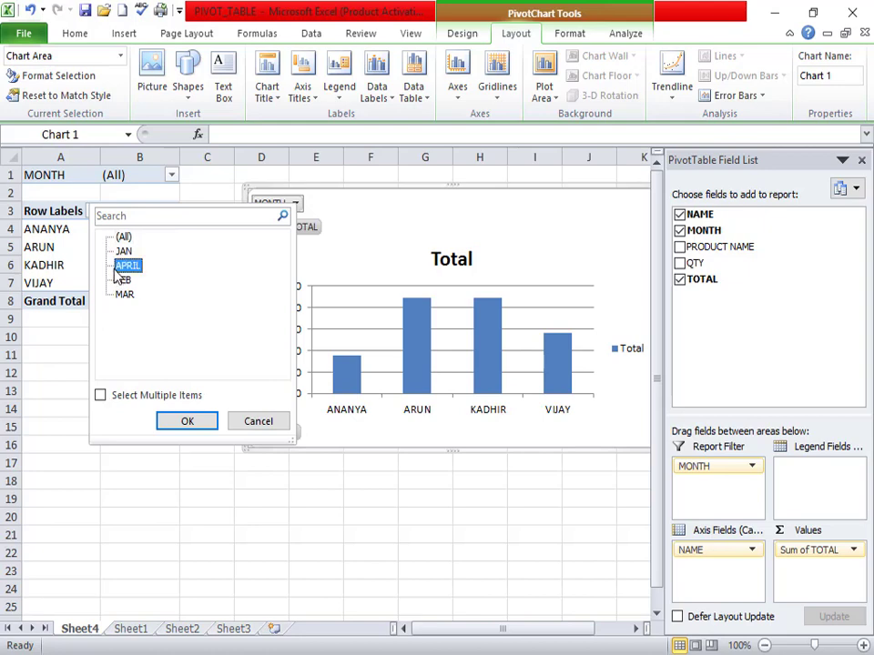
left_click(100, 396)
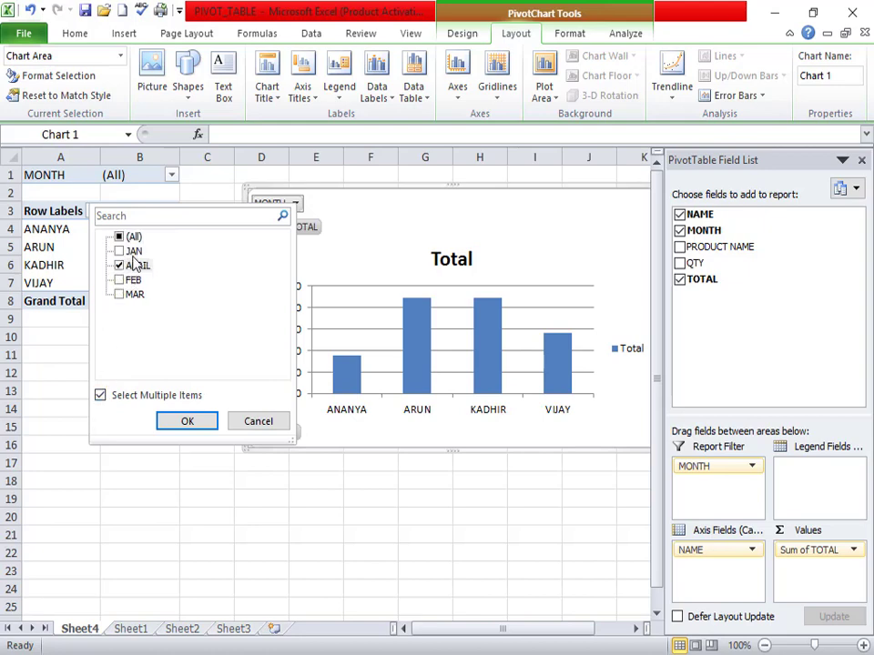
left_click(120, 266)
left_click(197, 425)
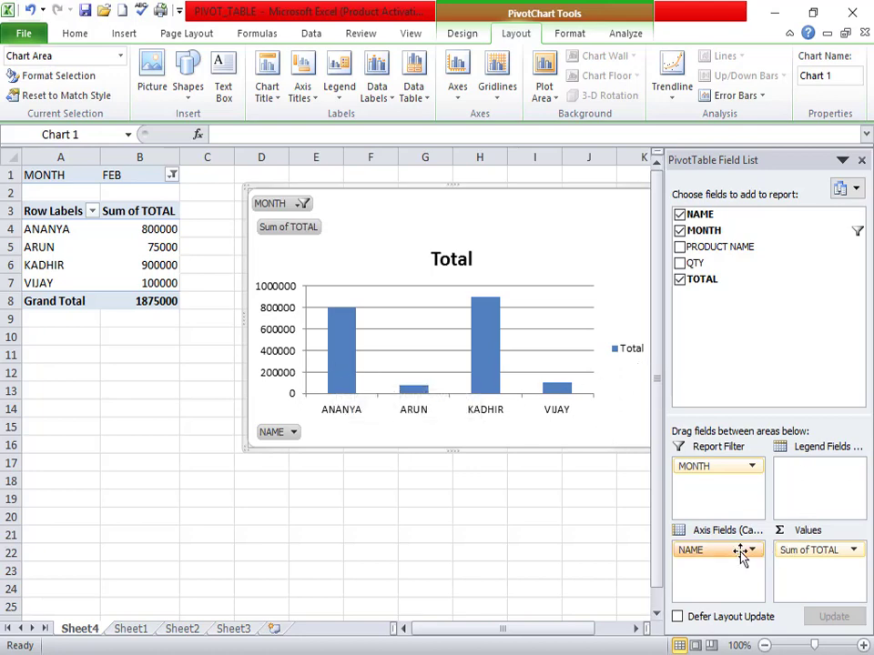
Add PRODUCT NAME to the PivotChart's legend fields and remove NAME from the axis fields
left_click_drag(740, 555, 761, 362)
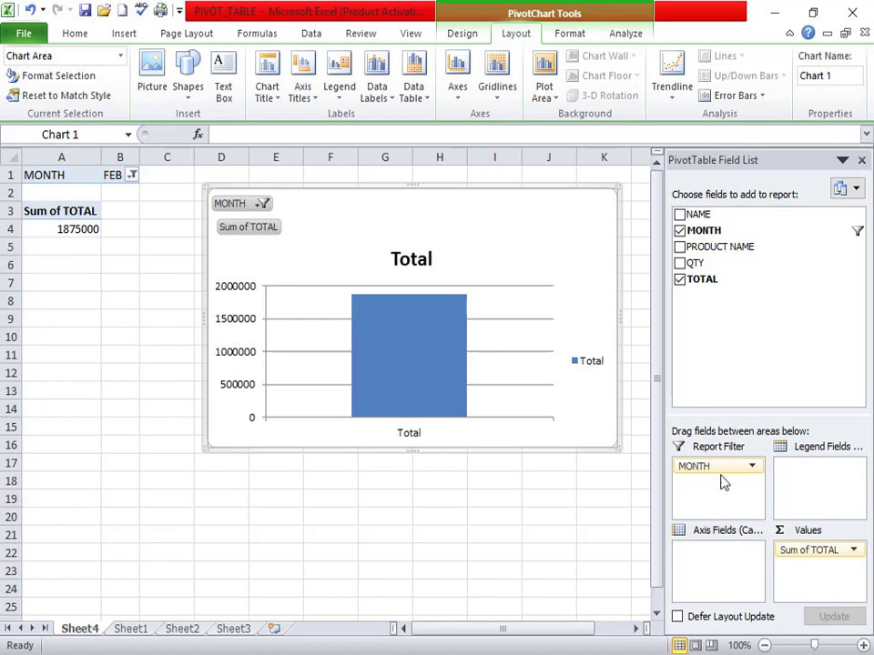
left_click_drag(714, 216, 718, 550)
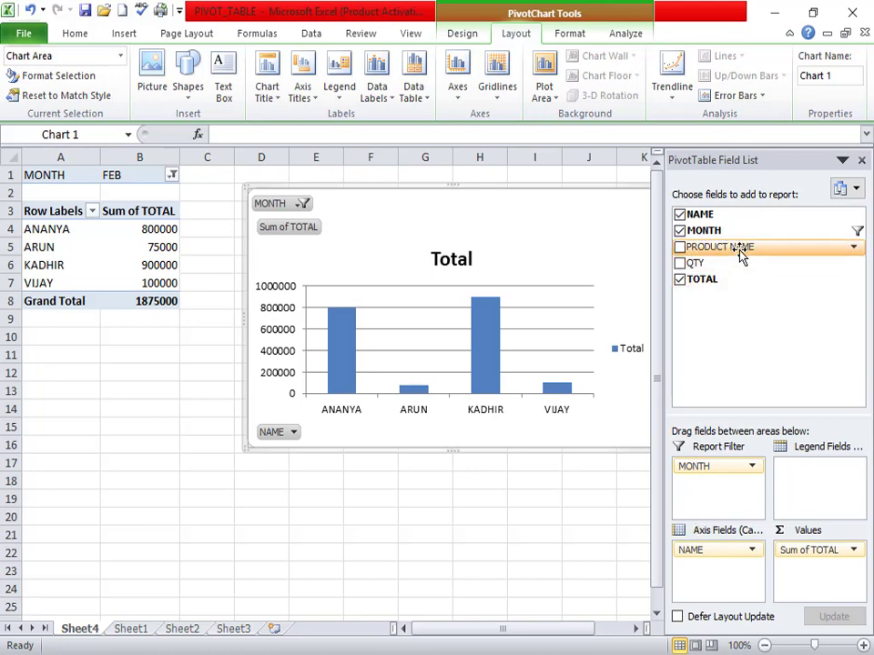
left_click_drag(739, 249, 814, 489)
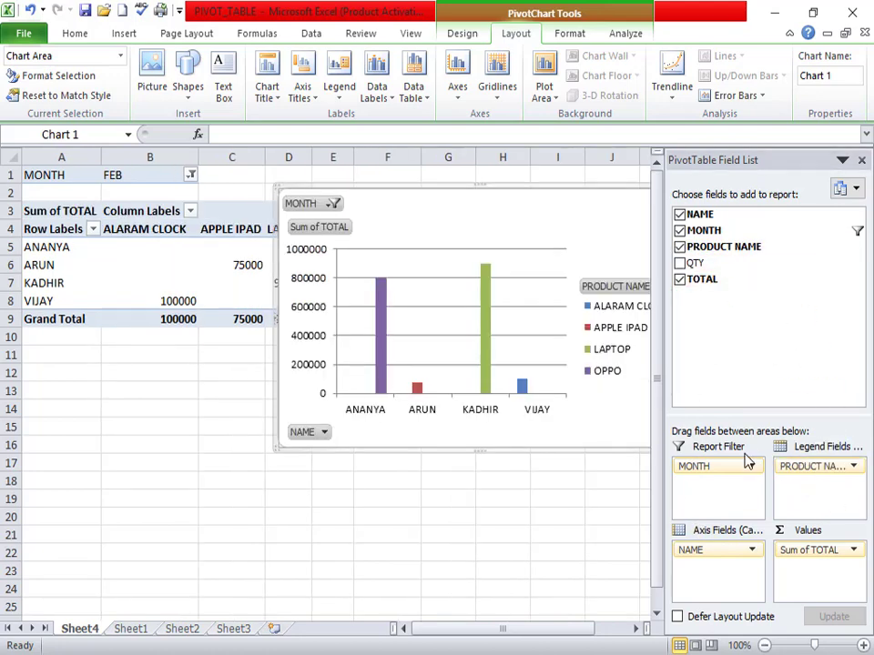
left_click_drag(725, 551, 791, 319)
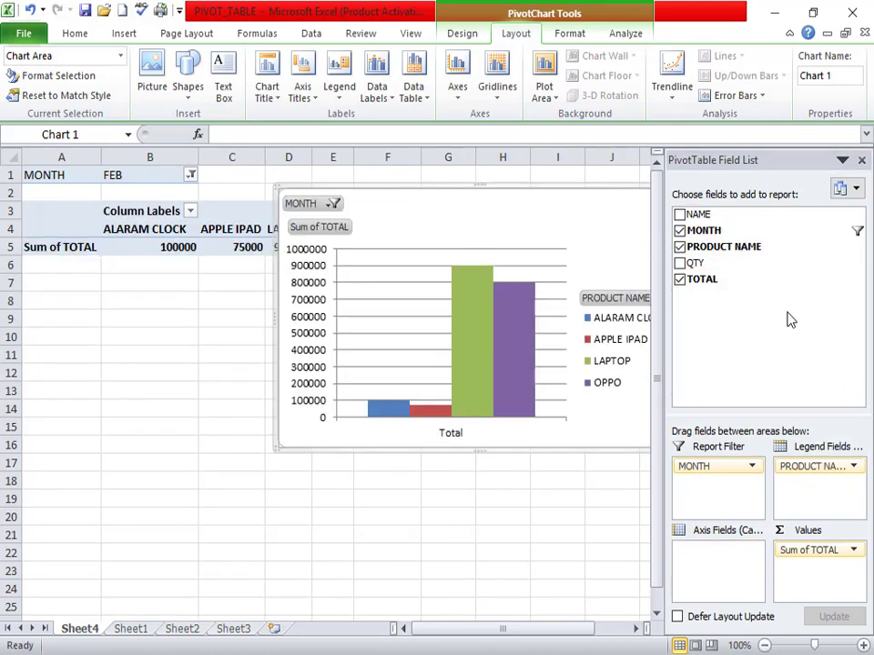
Check the PRODUCT NAME filter options without changing them, and set the MONTH report filter to include all months
left_click_drag(511, 631, 562, 637)
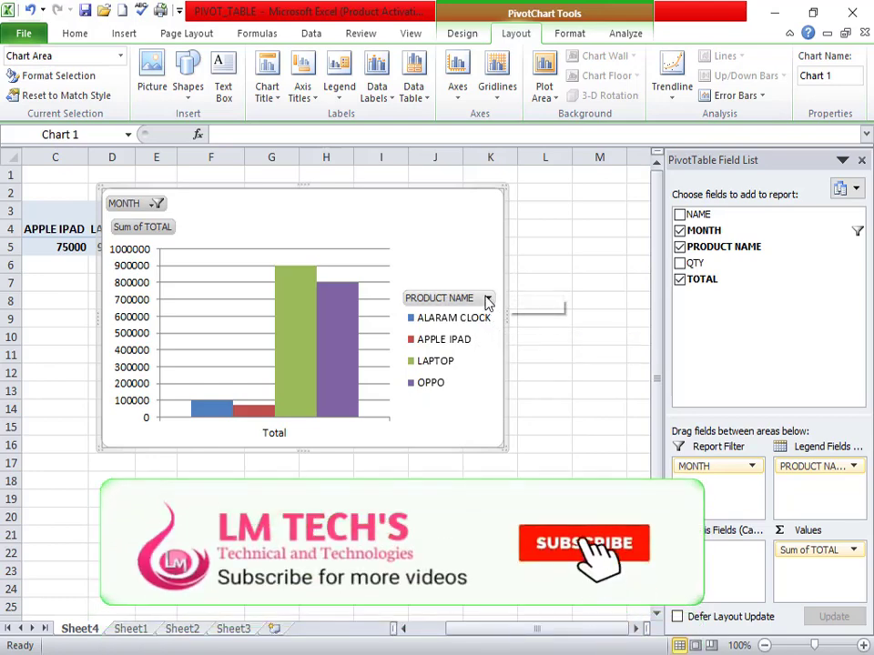
left_click(488, 300)
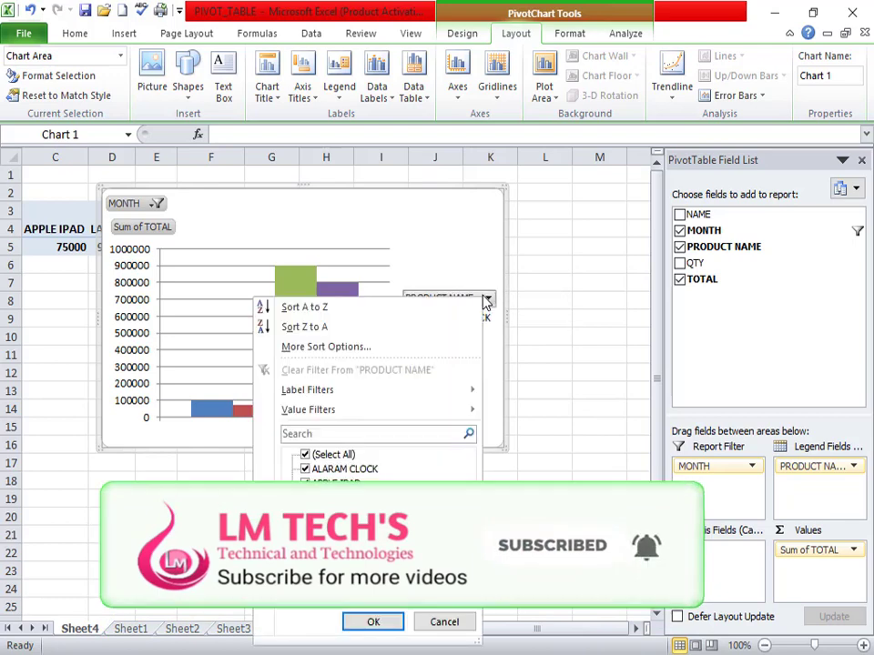
key("Escape")
left_click(724, 464)
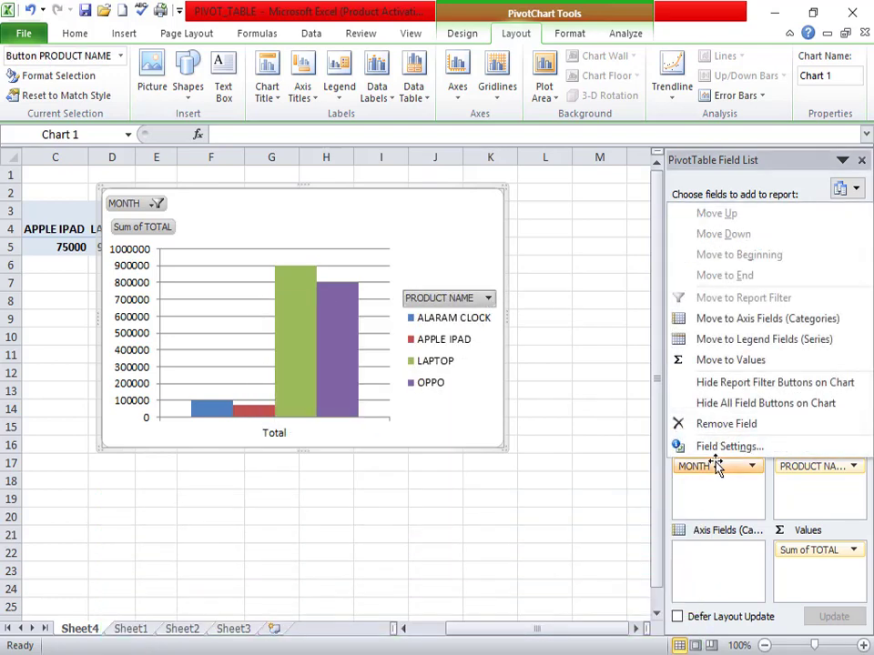
left_click(133, 211)
left_click(132, 211)
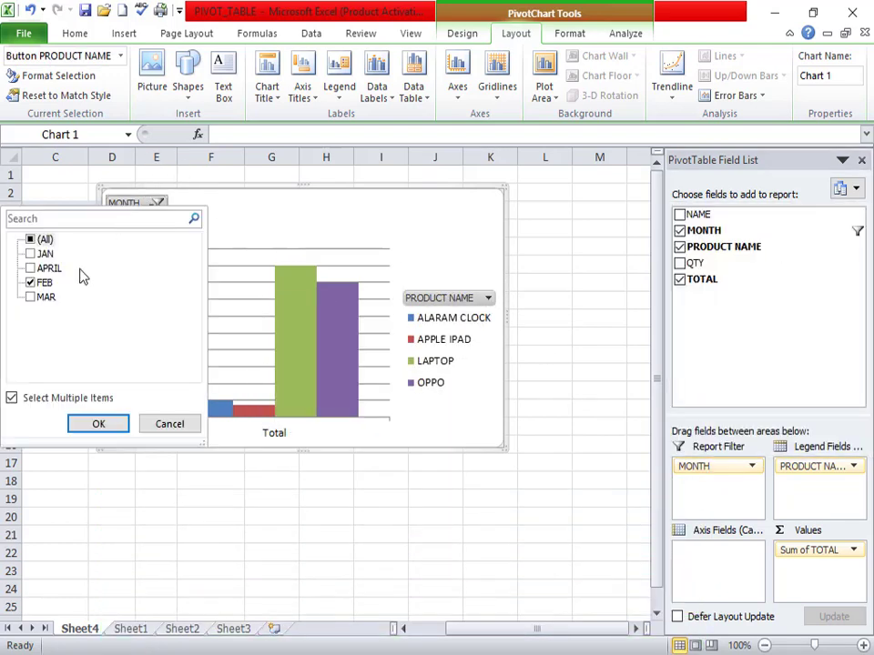
left_click(31, 240)
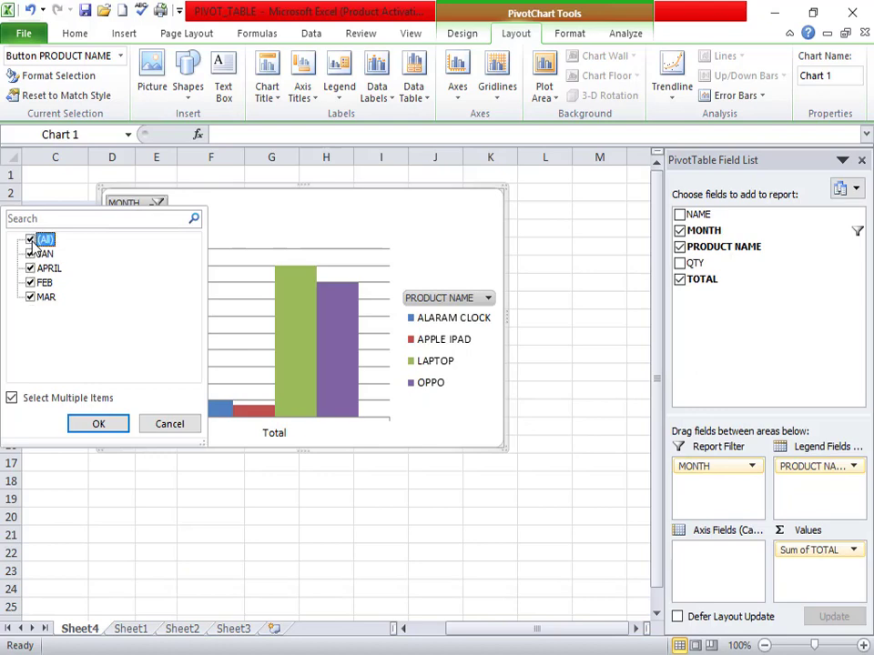
left_click(87, 427)
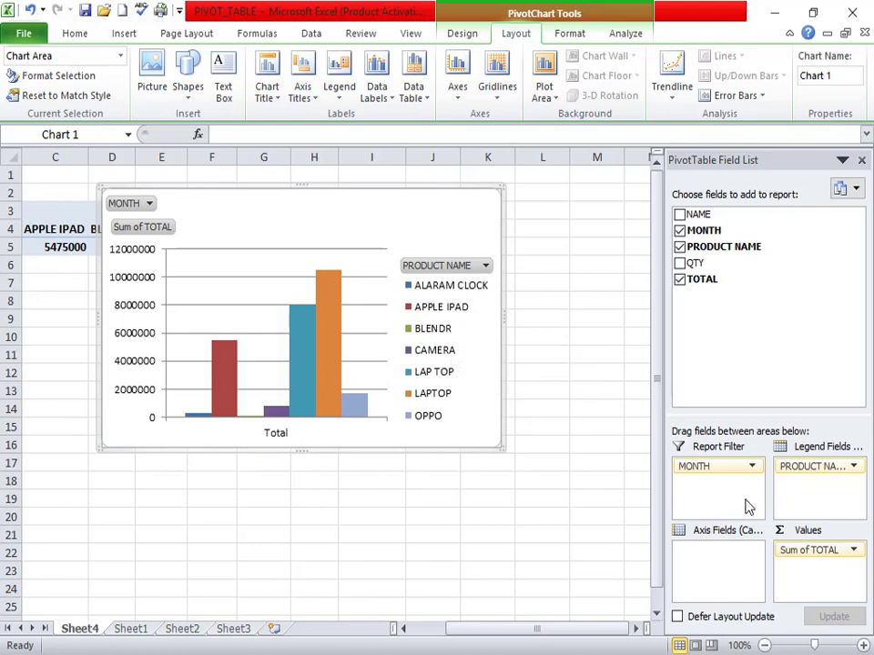
Move MONTH from the report filter to the axis fields and place the PivotChart below the PivotTable
left_click_drag(727, 468, 719, 571)
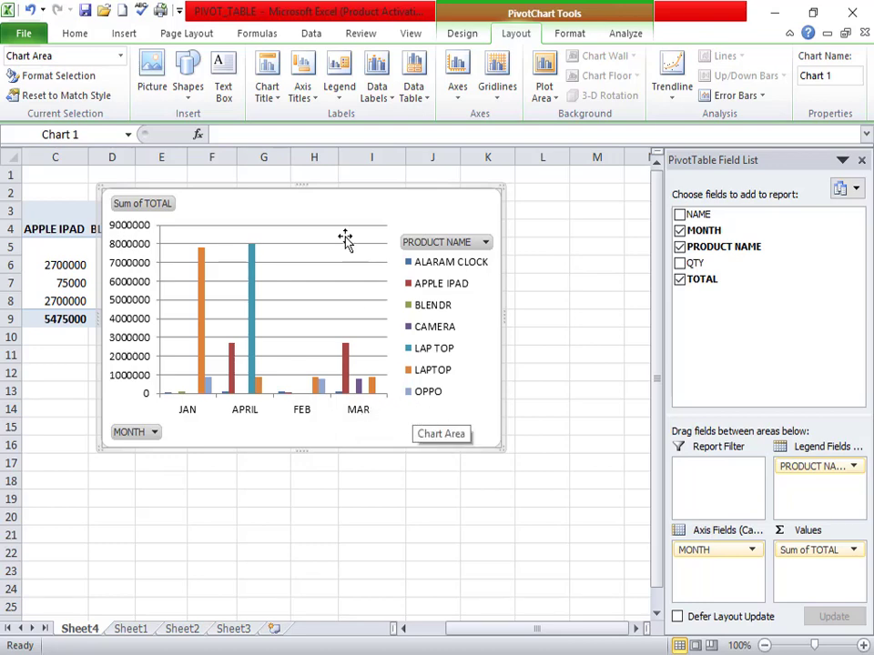
left_click_drag(345, 203, 434, 244)
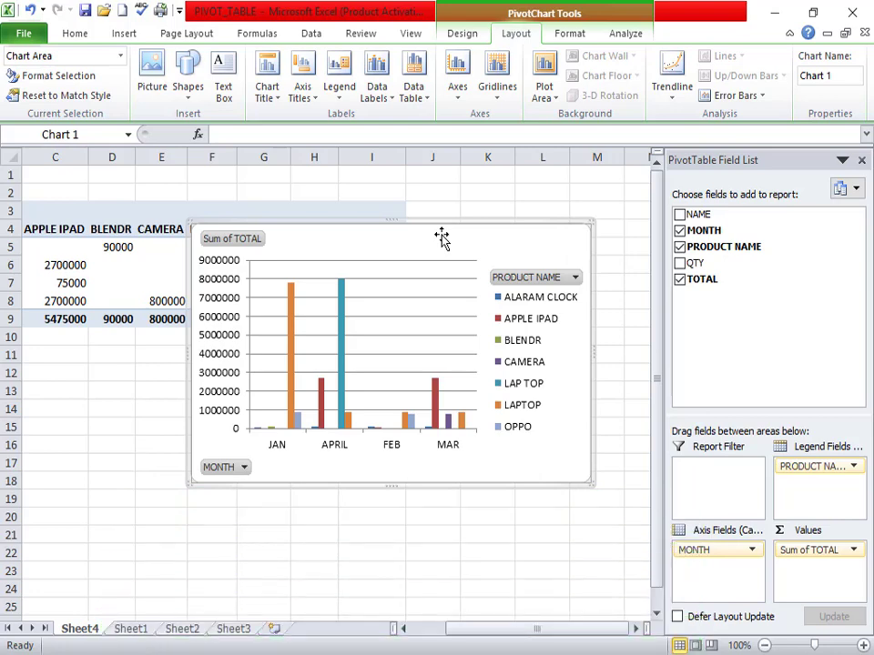
left_click_drag(440, 237, 467, 382)
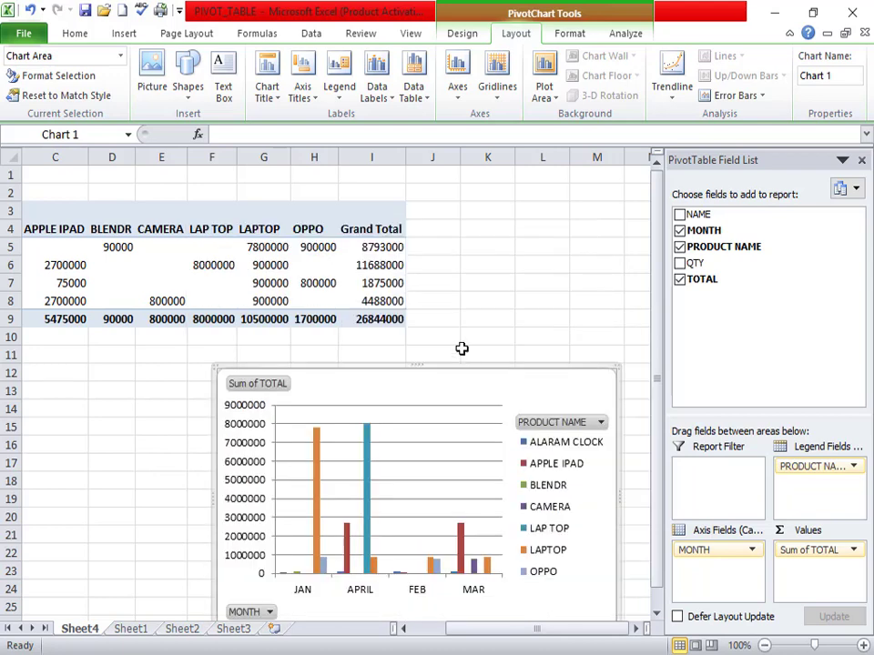